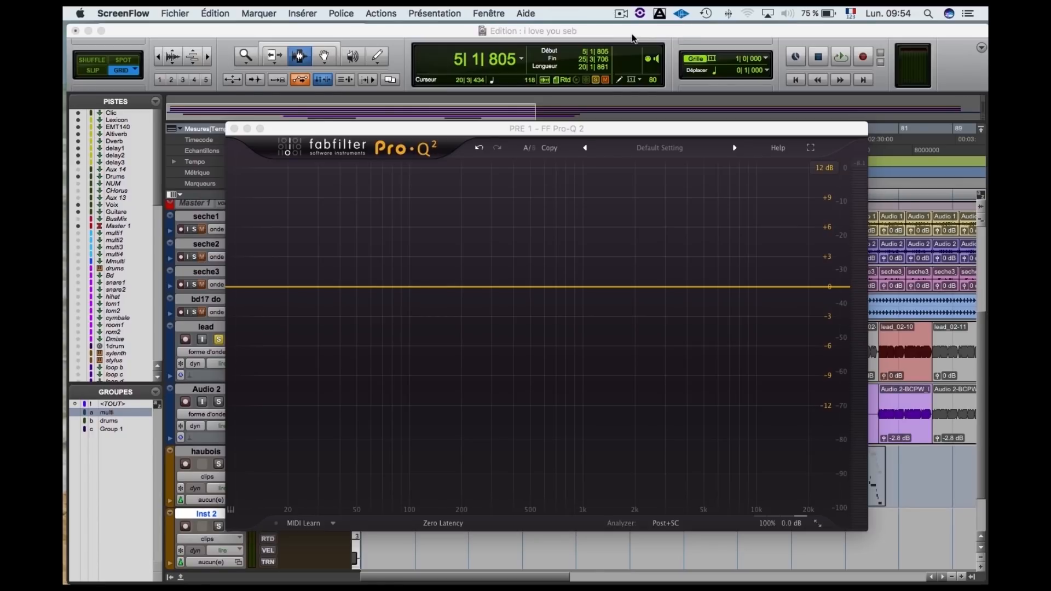
Play the selected passage from bar 5 to examine its spectrum in the EQ, and stop playback.
left_click(546, 31)
key("space")
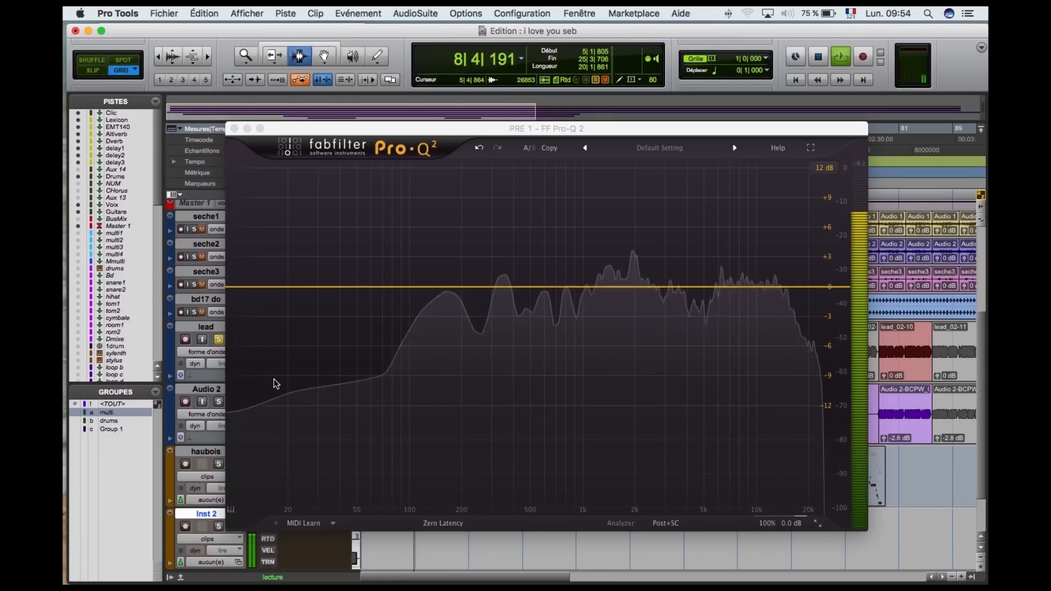
key("space")
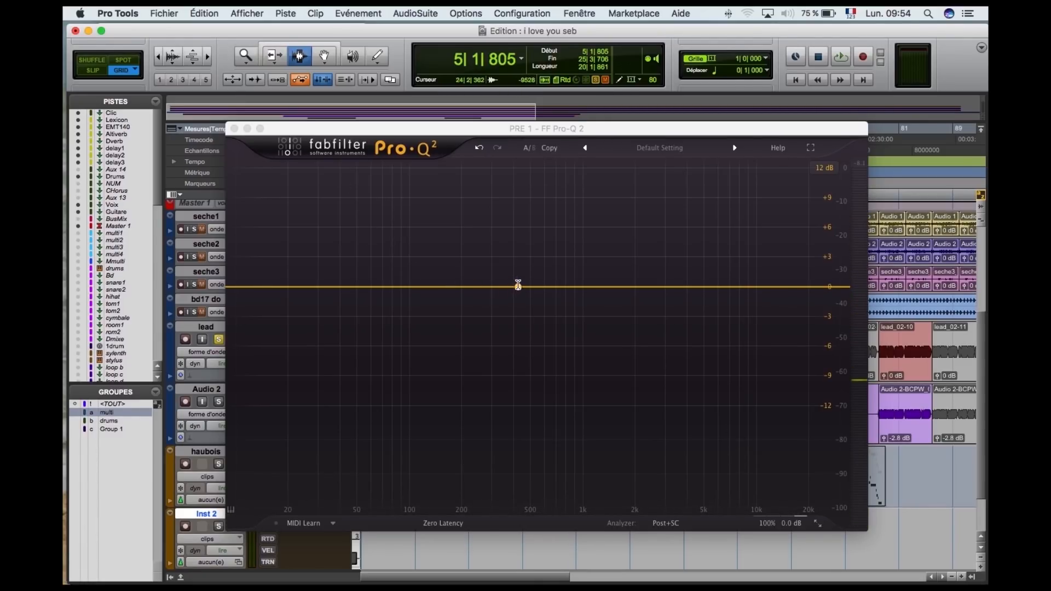
left_click(518, 285)
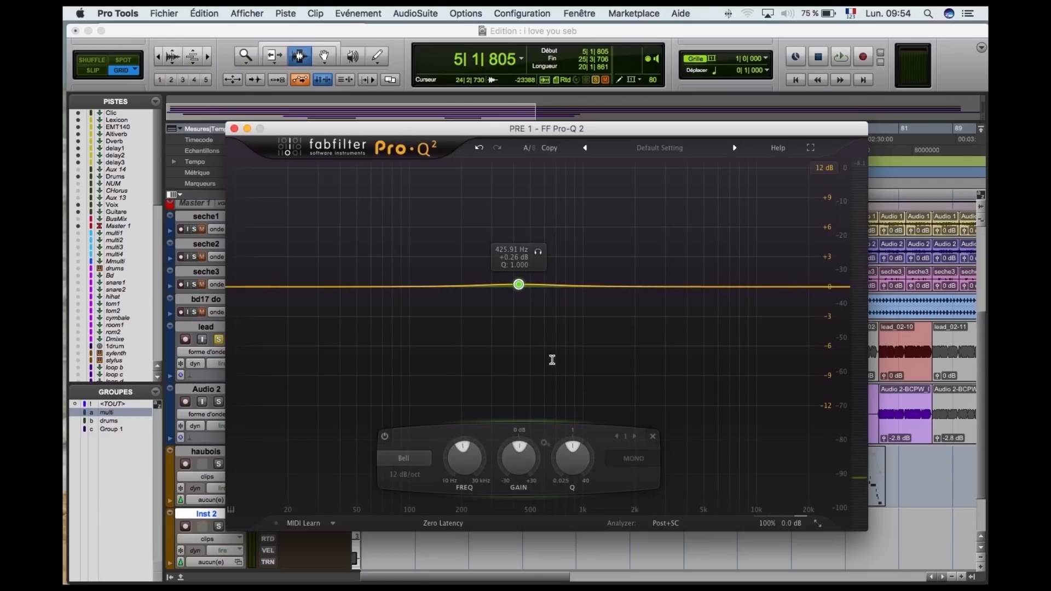
left_click_drag(518, 285, 523, 248)
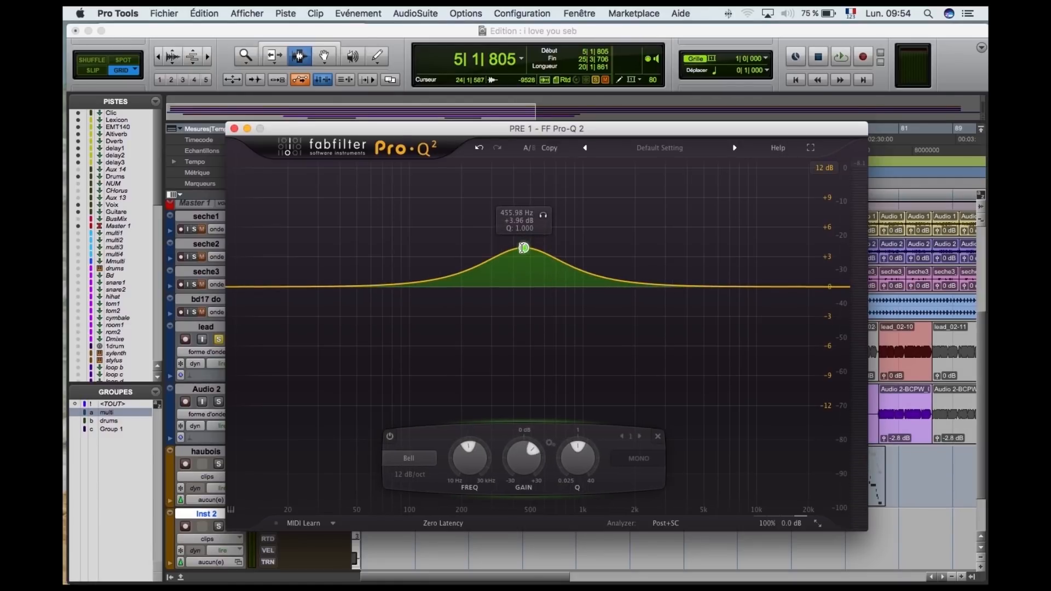
left_click_drag(565, 460, 573, 424)
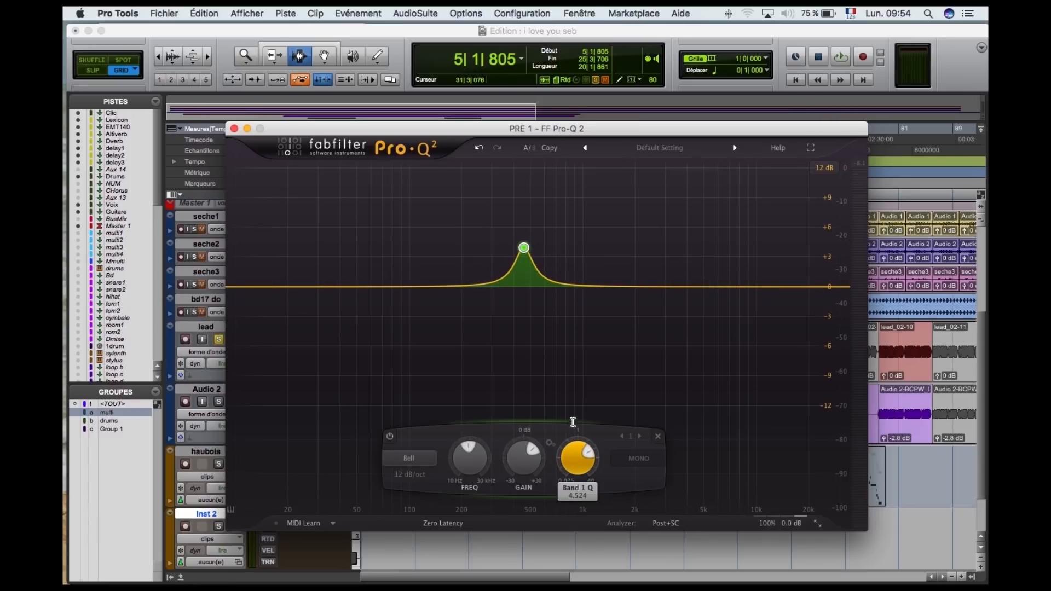
left_click_drag(524, 248, 476, 234)
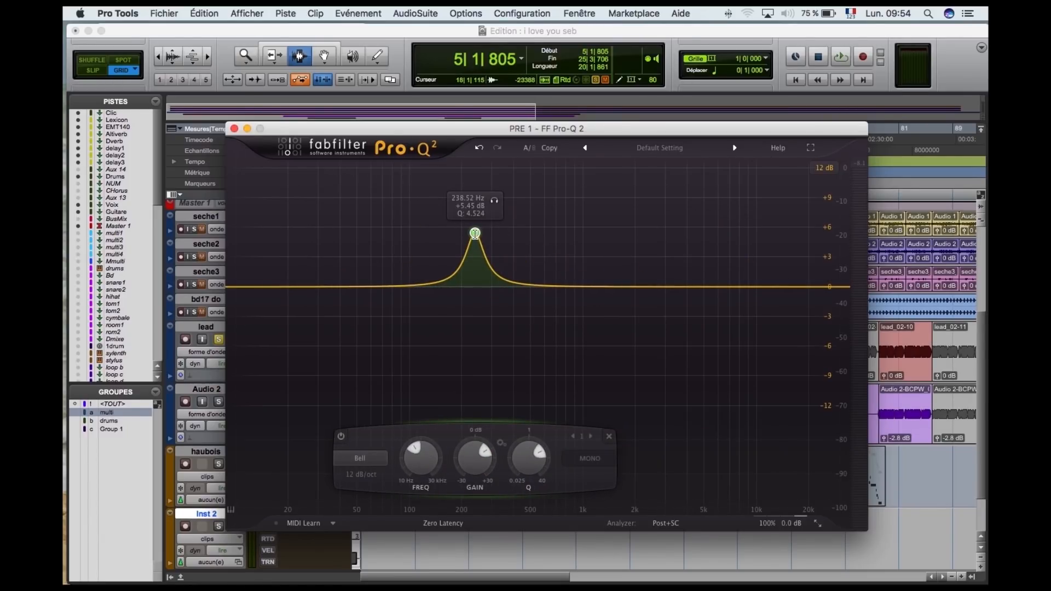
right_click(476, 234)
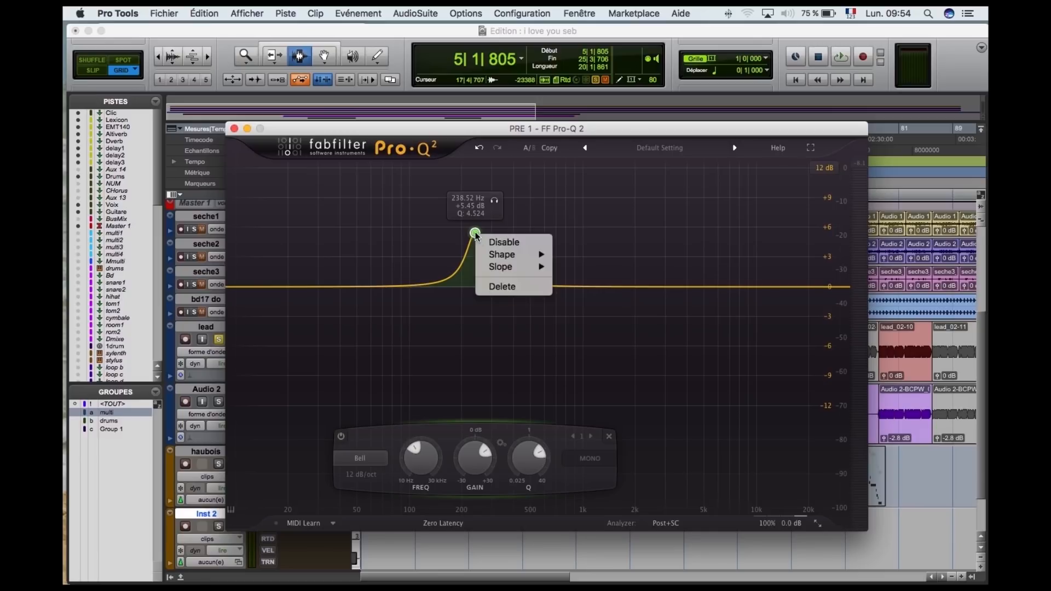
left_click(503, 287)
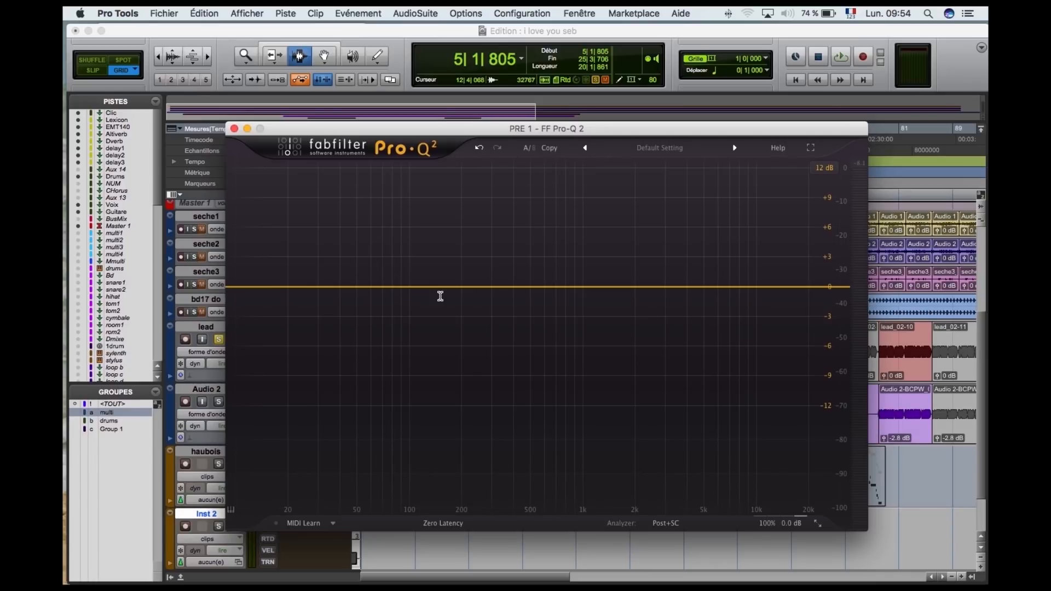
Audition the passage again and add a Low Cut band at about 25 Hz with a 24 dB/oct slope.
key("space")
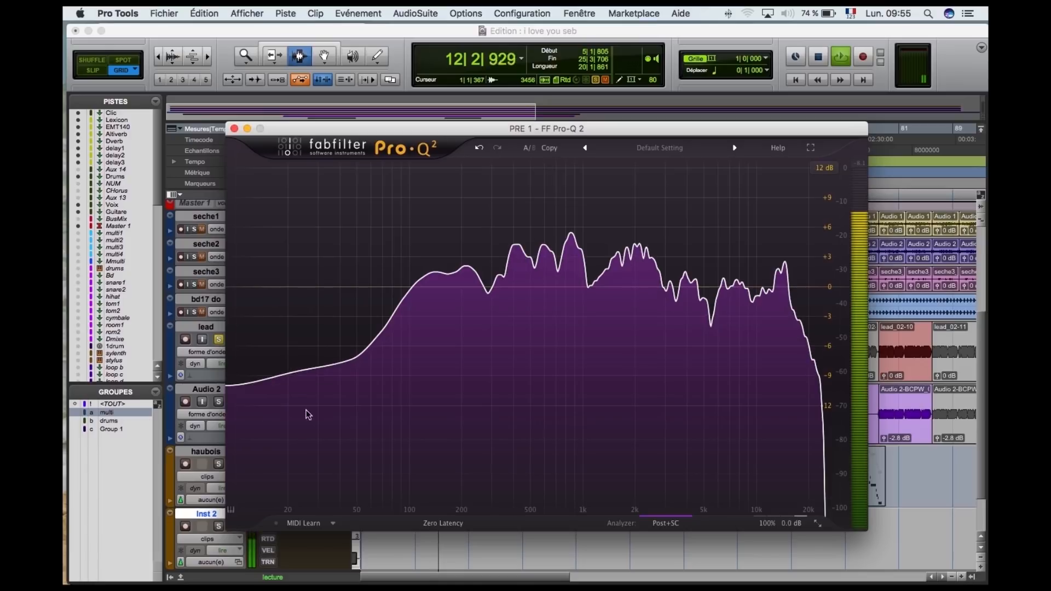
key("space")
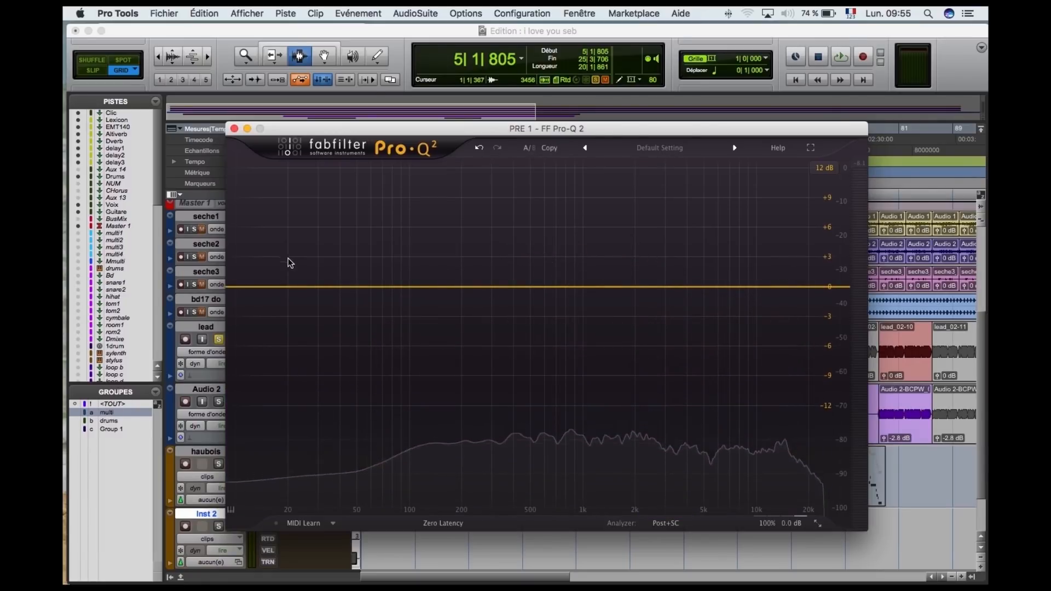
double_click(304, 287)
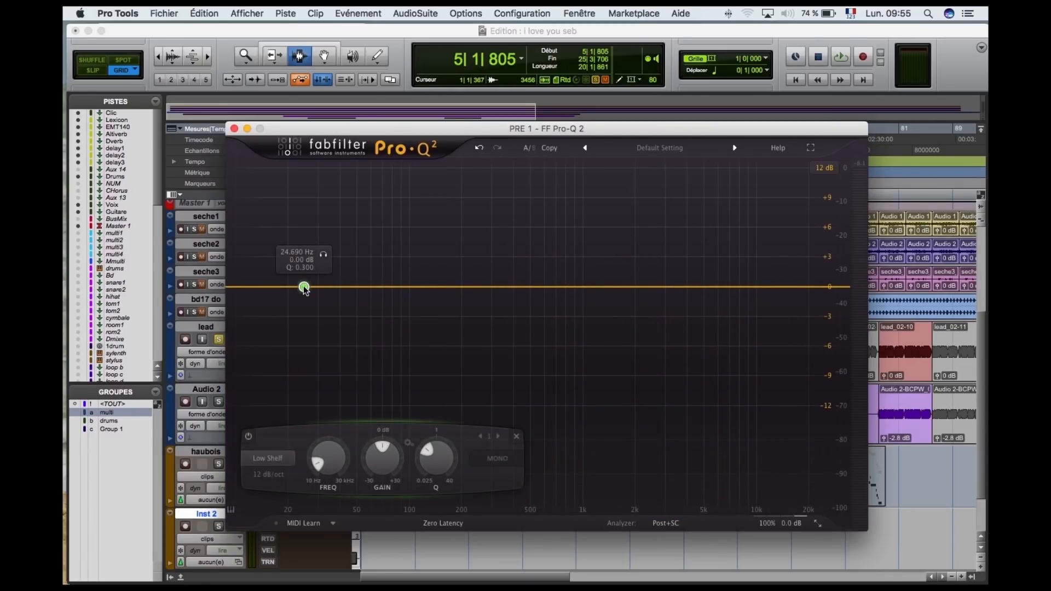
left_click(268, 458)
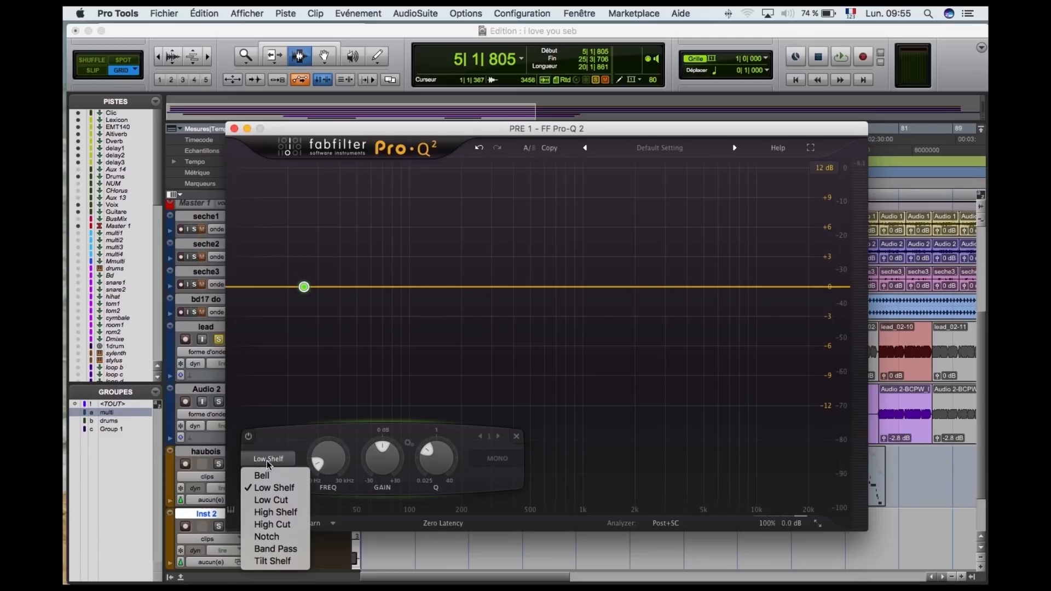
left_click(279, 500)
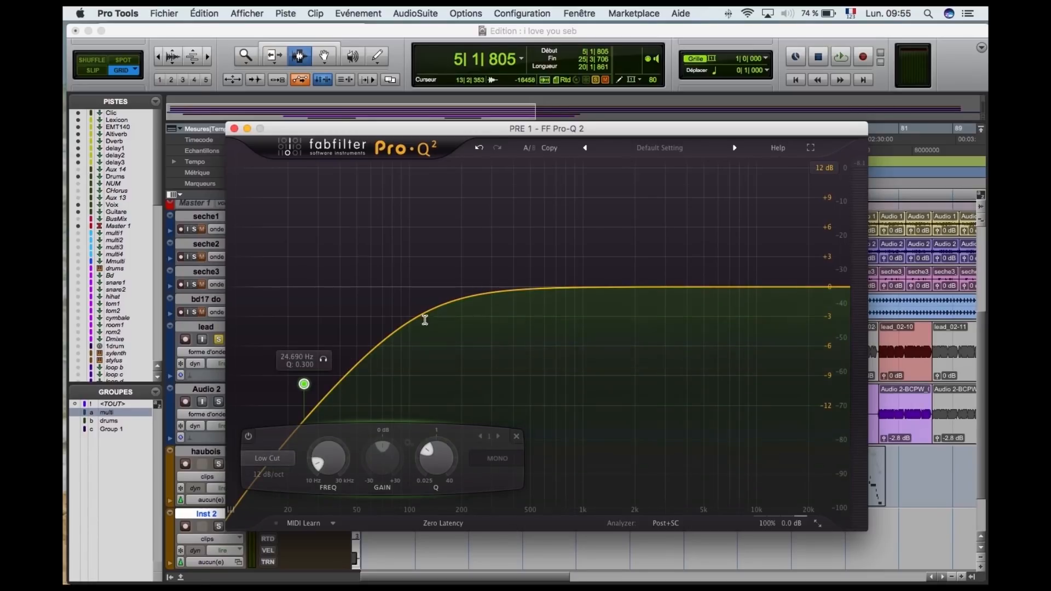
left_click(275, 476)
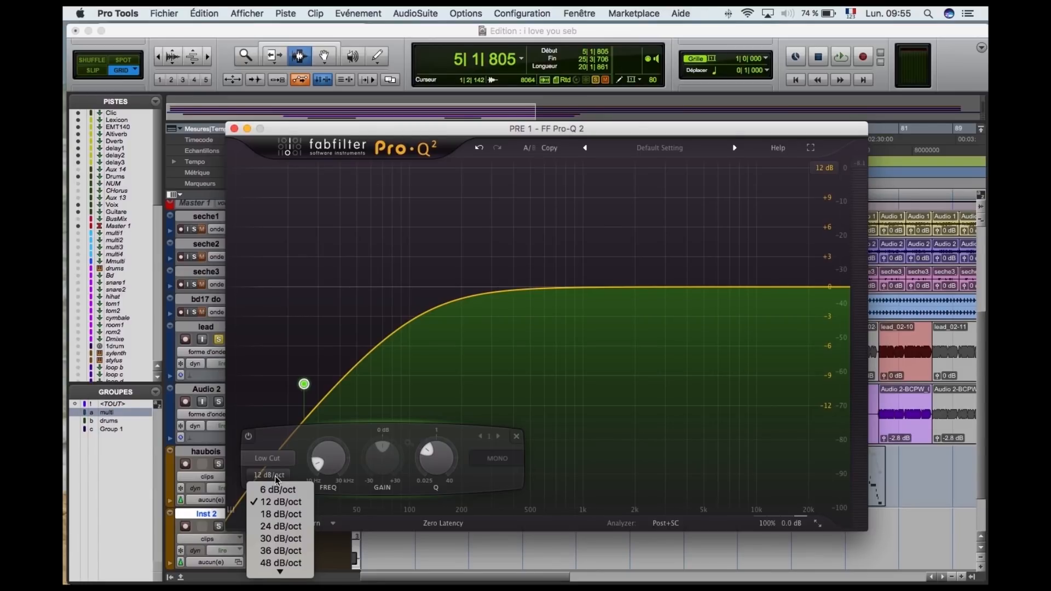
left_click(283, 526)
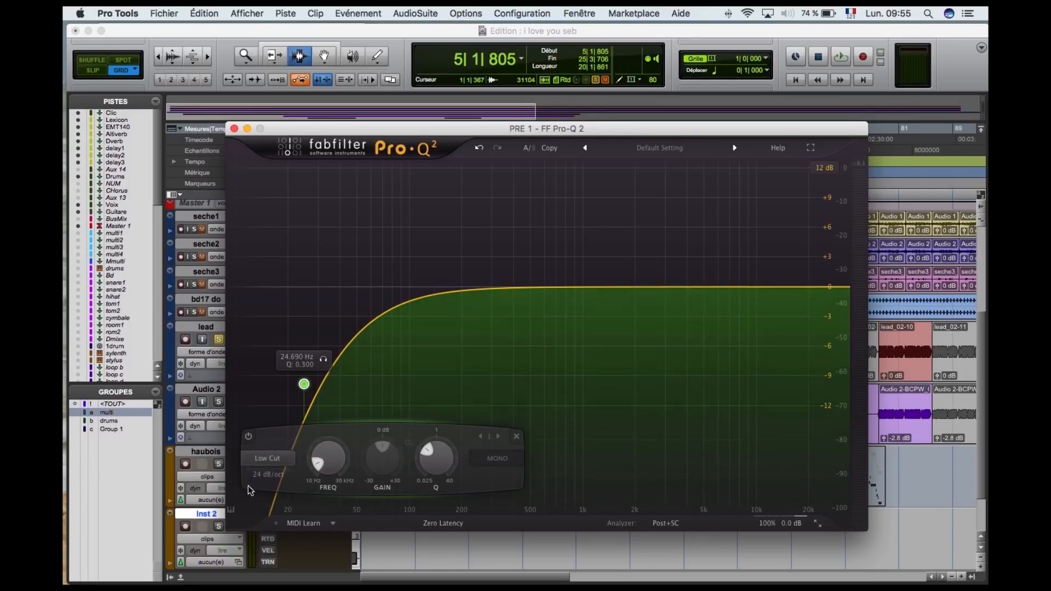
Sweep the Low Cut from 10 Hz up to about 97 Hz during playback, with a Q of about 1.03.
left_click_drag(304, 384, 234, 296)
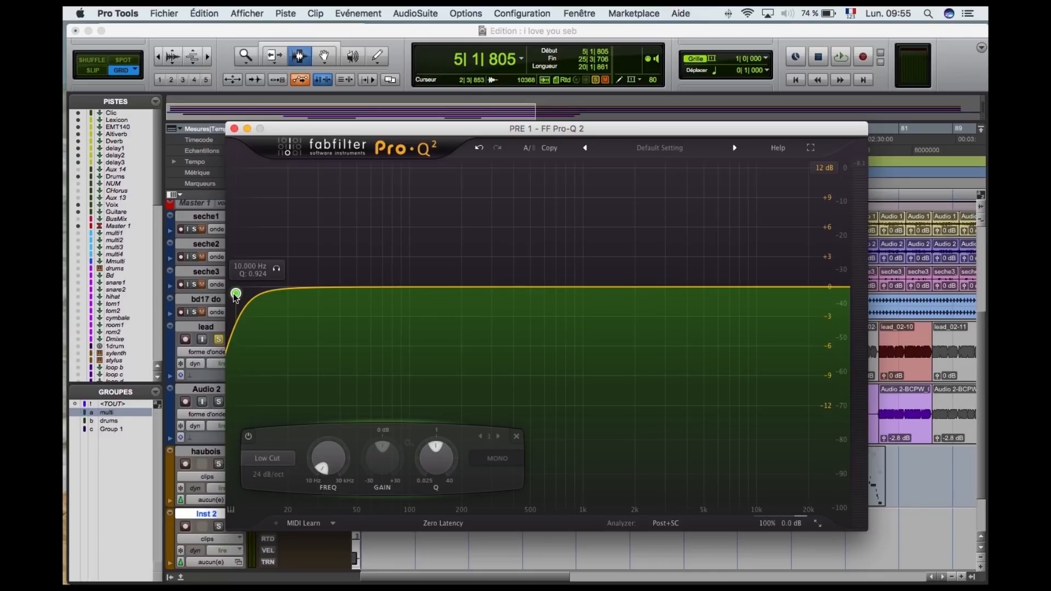
key("space")
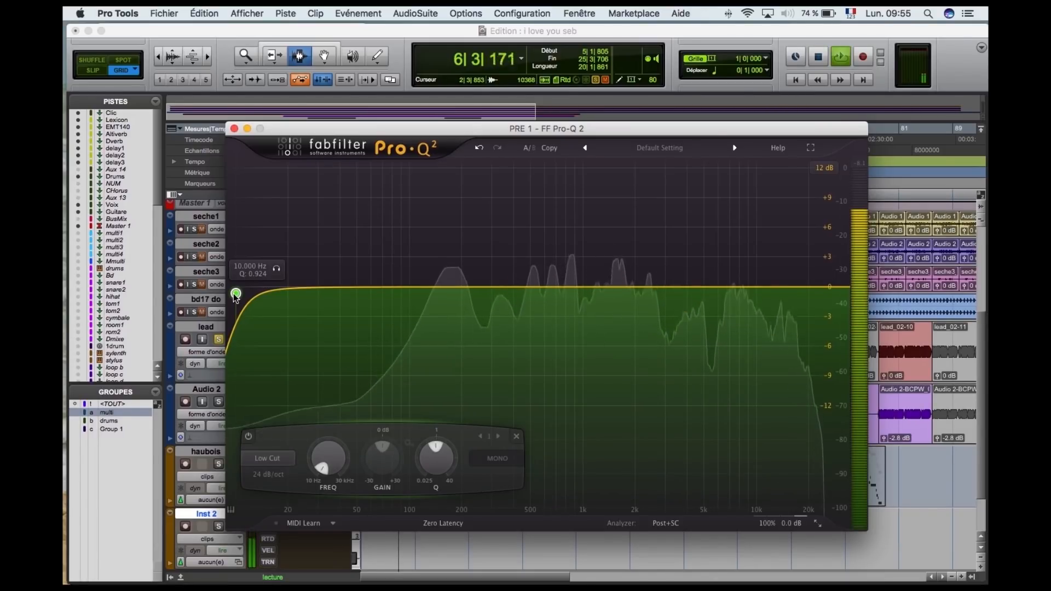
left_click_drag(236, 295, 409, 289)
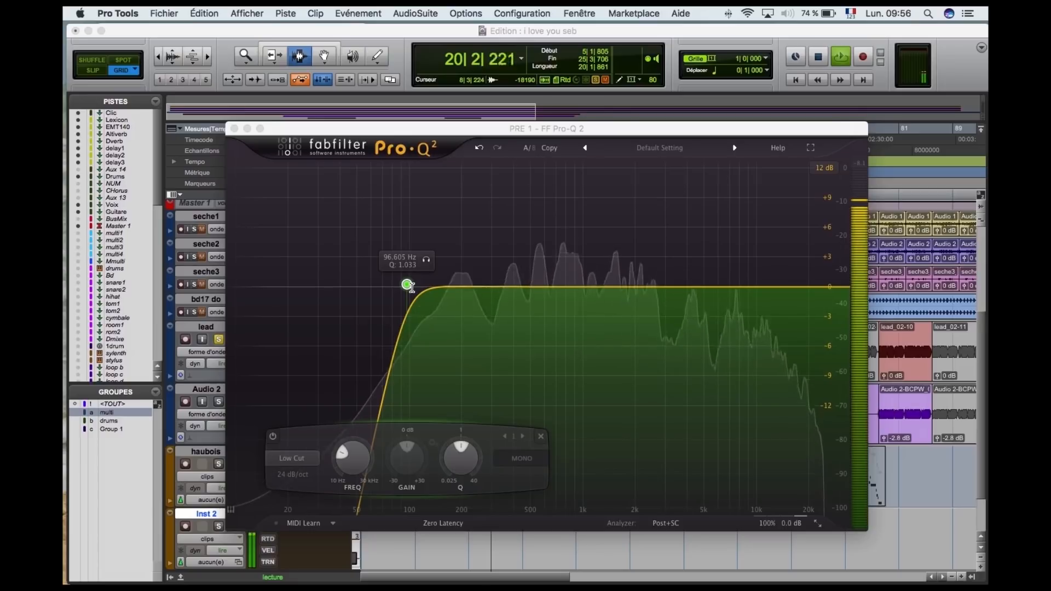
left_click(491, 32)
key("space")
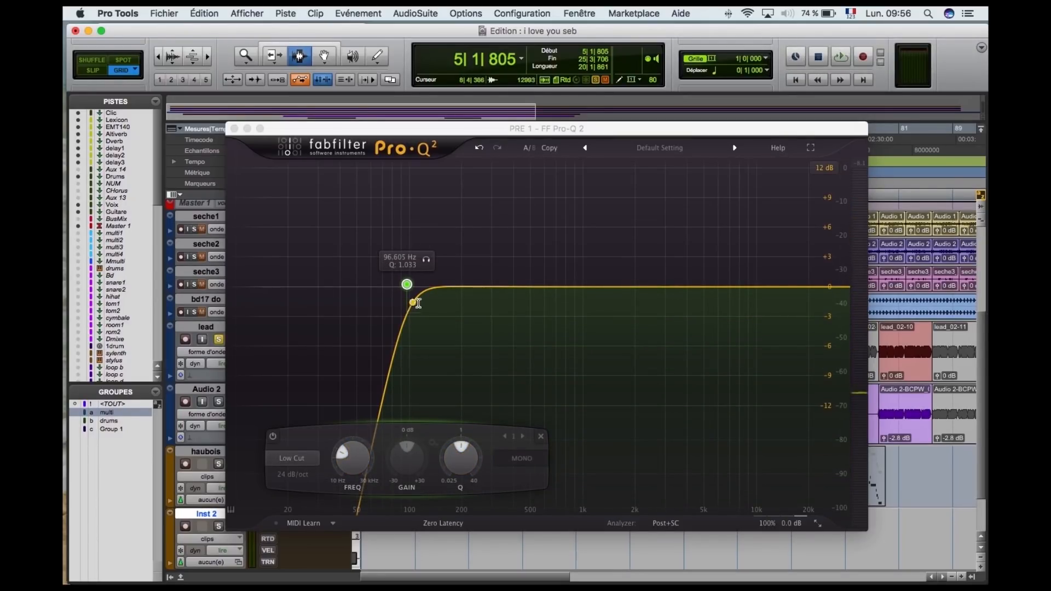
Add a High Cut band at about 18 kHz with a 24 dB/oct slope.
left_click(801, 286)
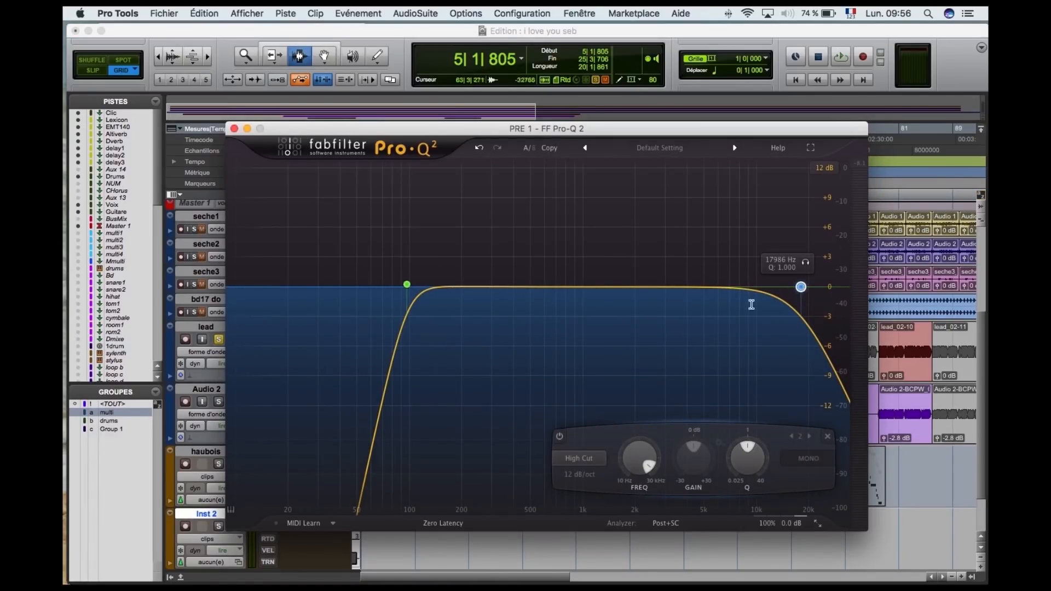
left_click(597, 461)
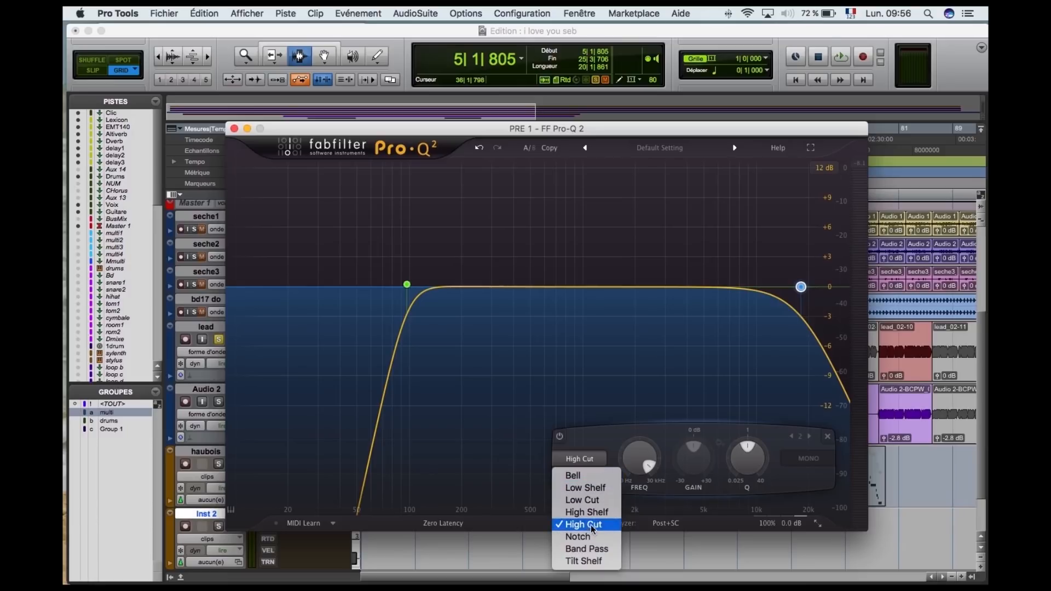
left_click(548, 446)
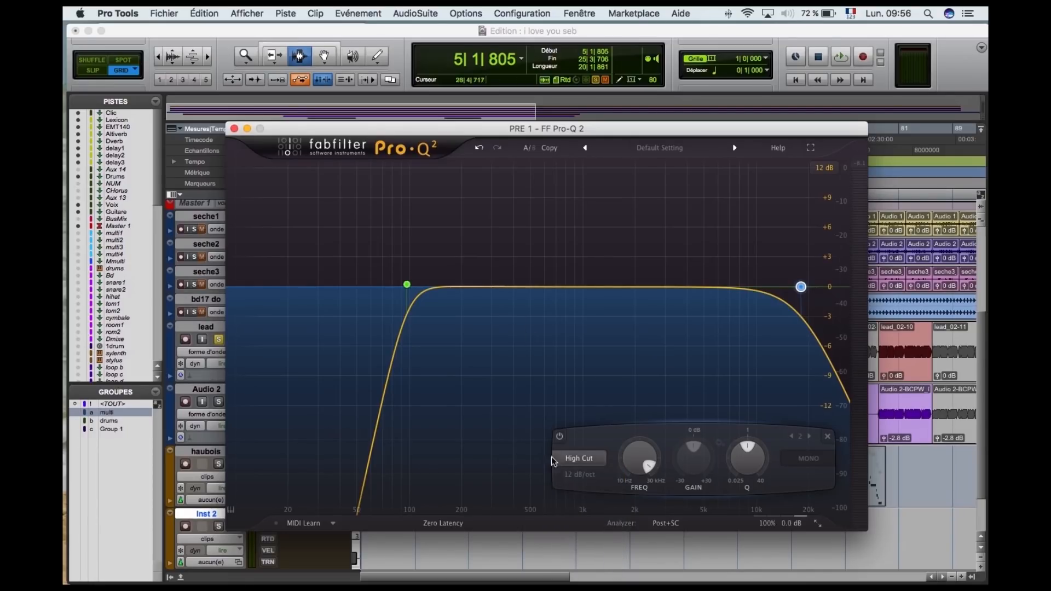
left_click(580, 476)
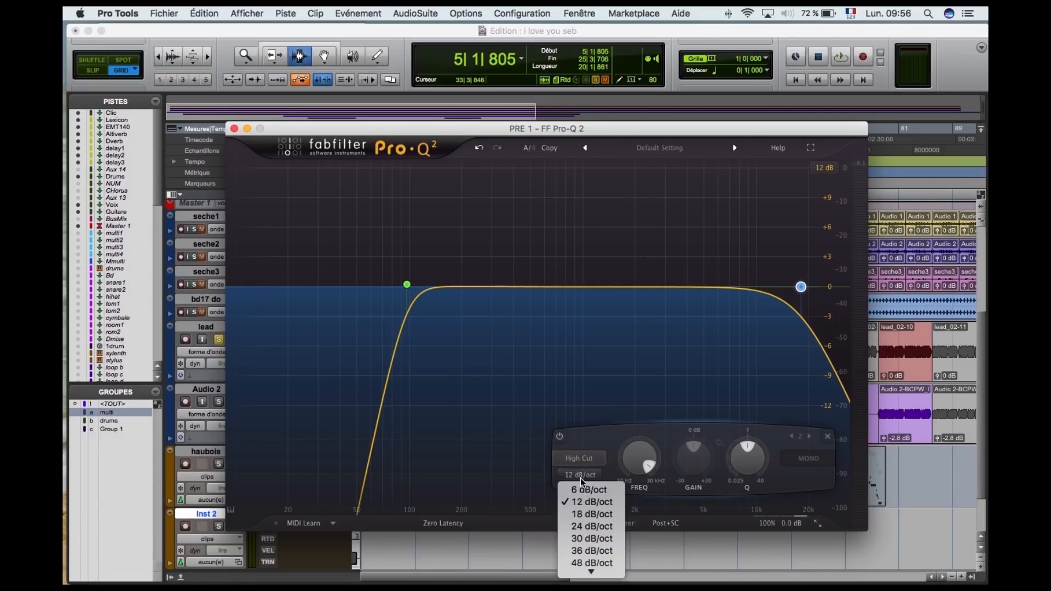
left_click(592, 526)
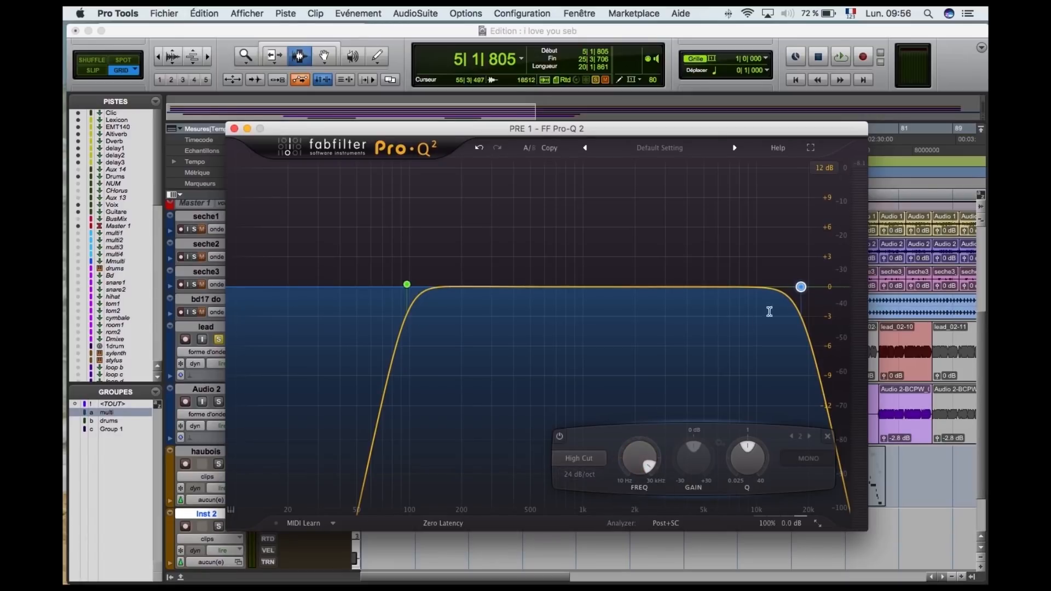
Sweep the High Cut from 30 kHz down to about 18.6 kHz during playback, with a Q of about 1.09.
left_click_drag(803, 288, 856, 288)
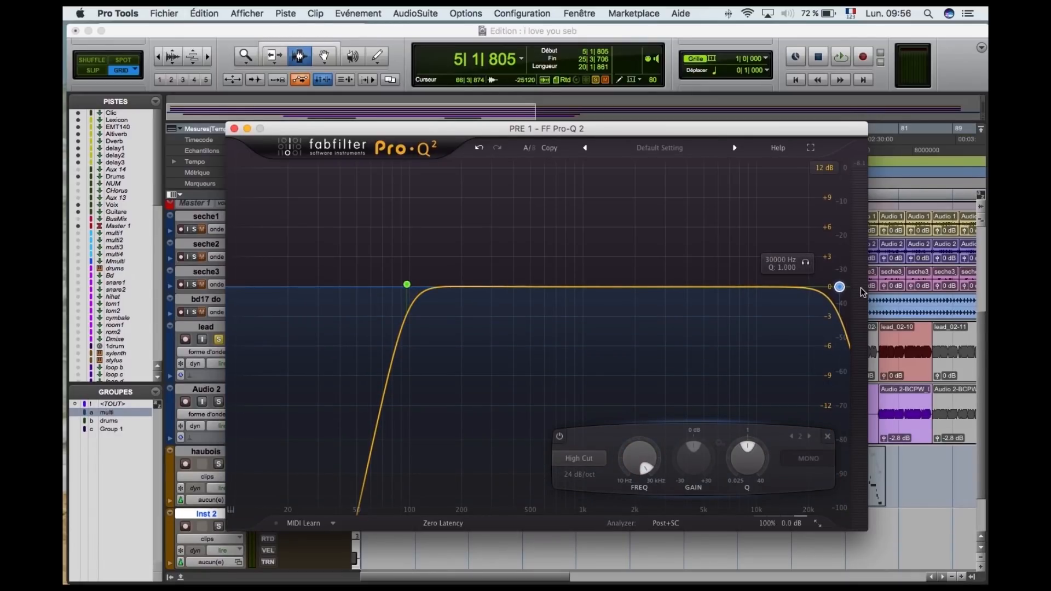
key("space")
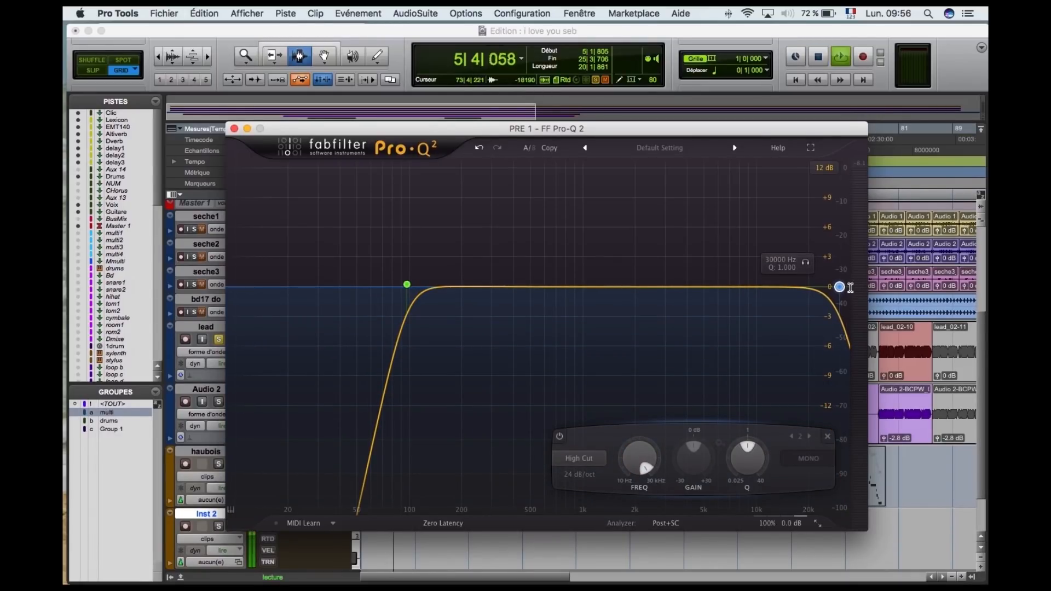
left_click_drag(839, 286, 803, 280)
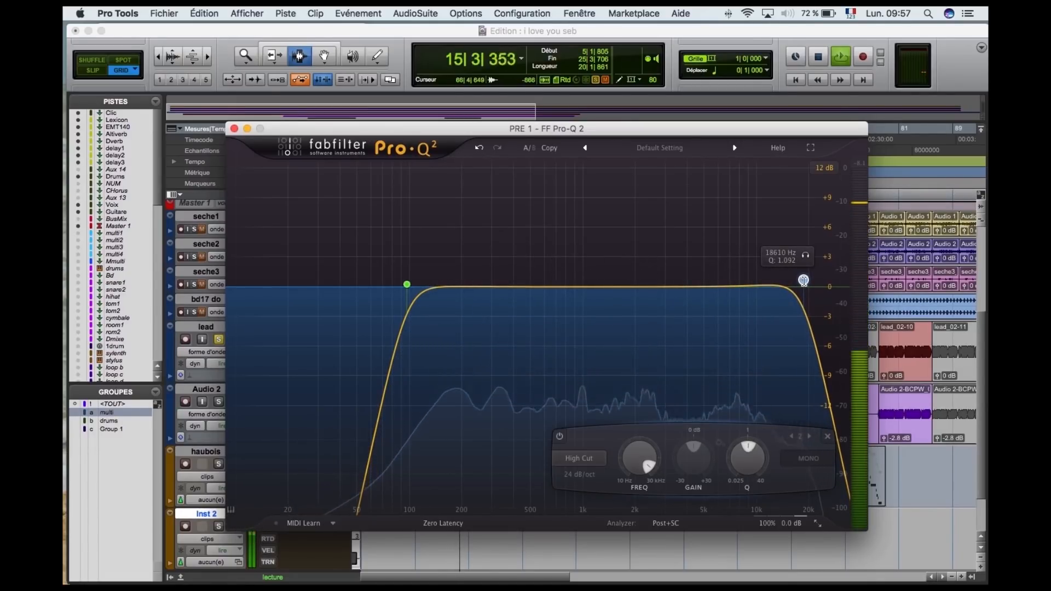
left_click(750, 32)
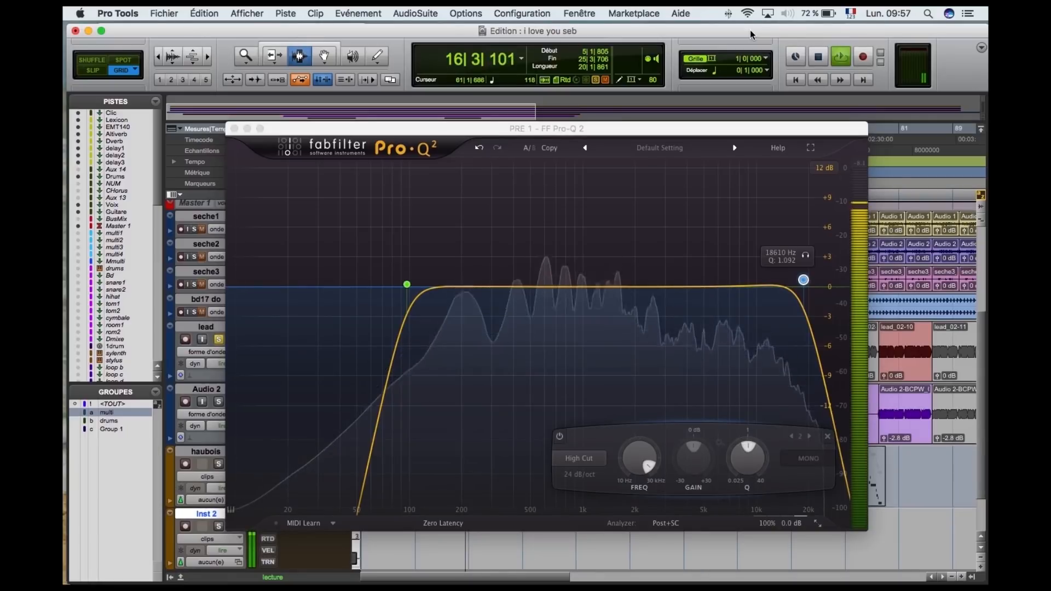
key("space")
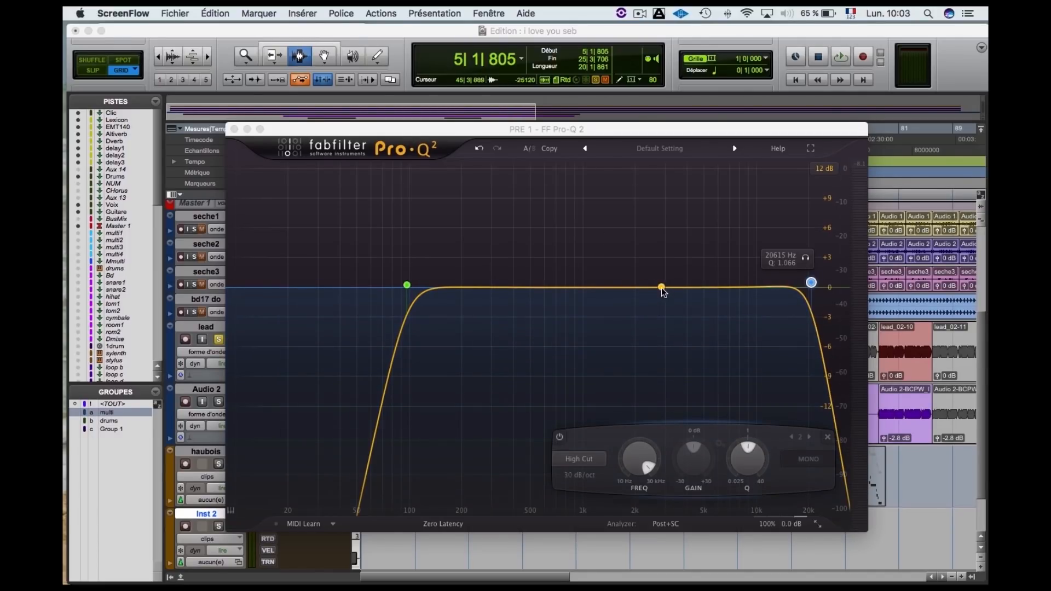
Add a narrow Bell band with a Q of about 8.1 and place it near 10.8 kHz at about +8.9 dB.
left_click(662, 288)
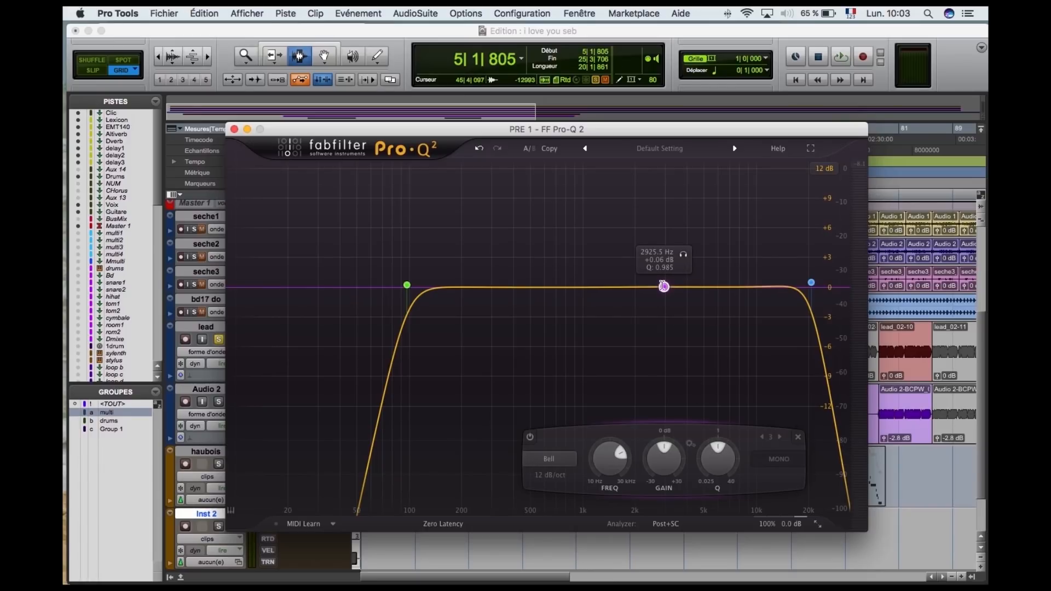
left_click_drag(663, 286, 666, 257)
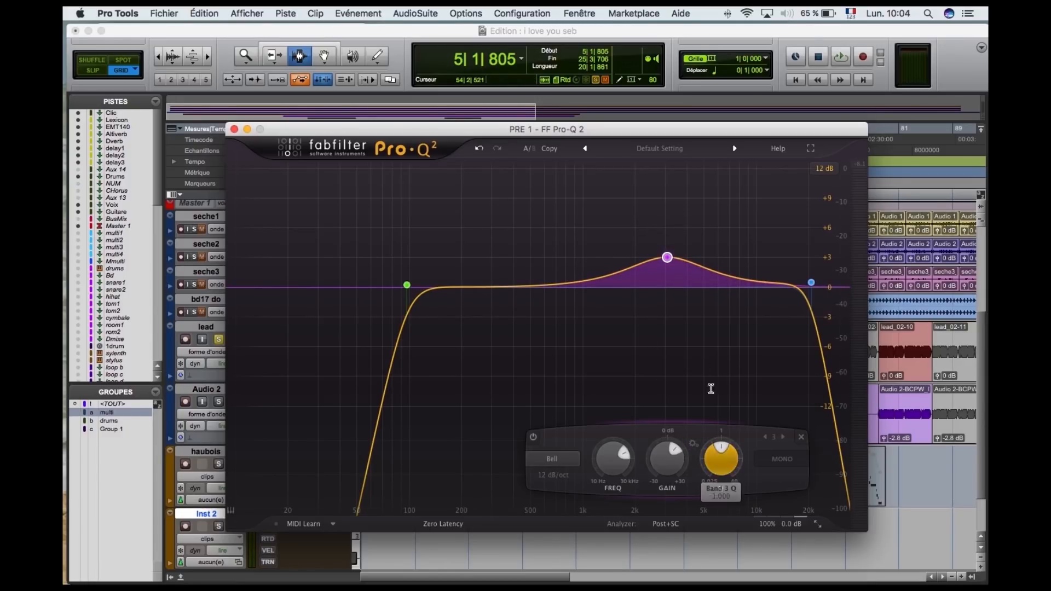
left_click_drag(720, 458, 725, 431)
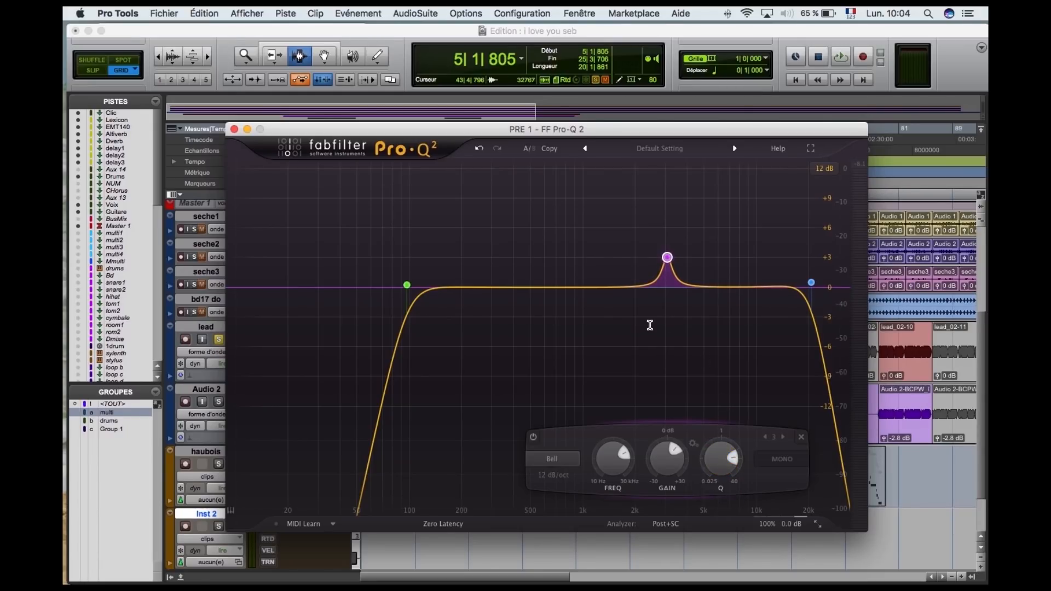
left_click_drag(667, 257, 763, 199)
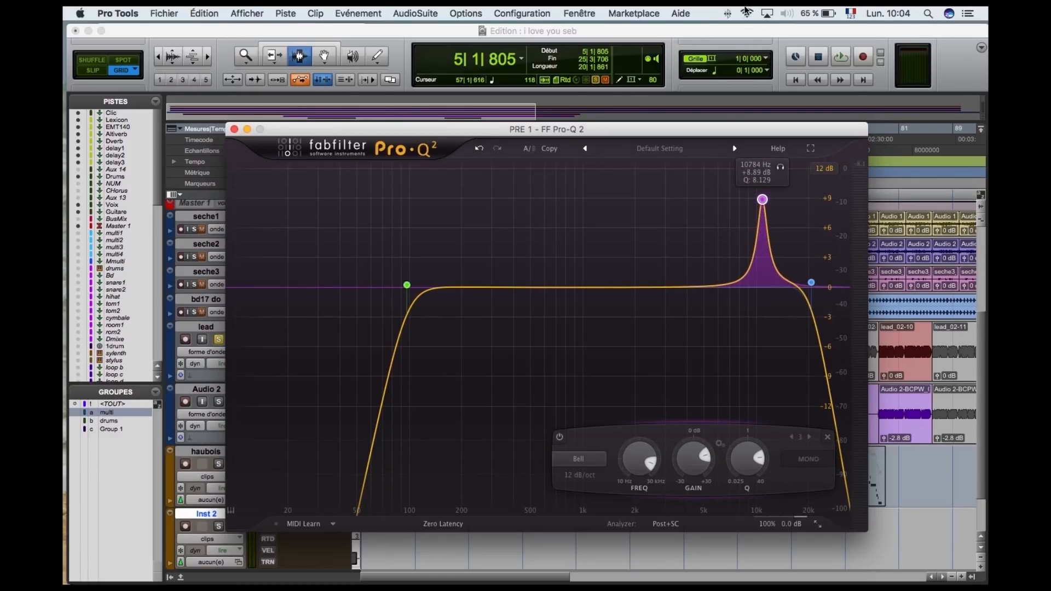
Sweep the boosted Bell band downward during playback and turn it into a cut of about -1.5 dB near 253 Hz, with a Q of about 2.66.
left_click(741, 36)
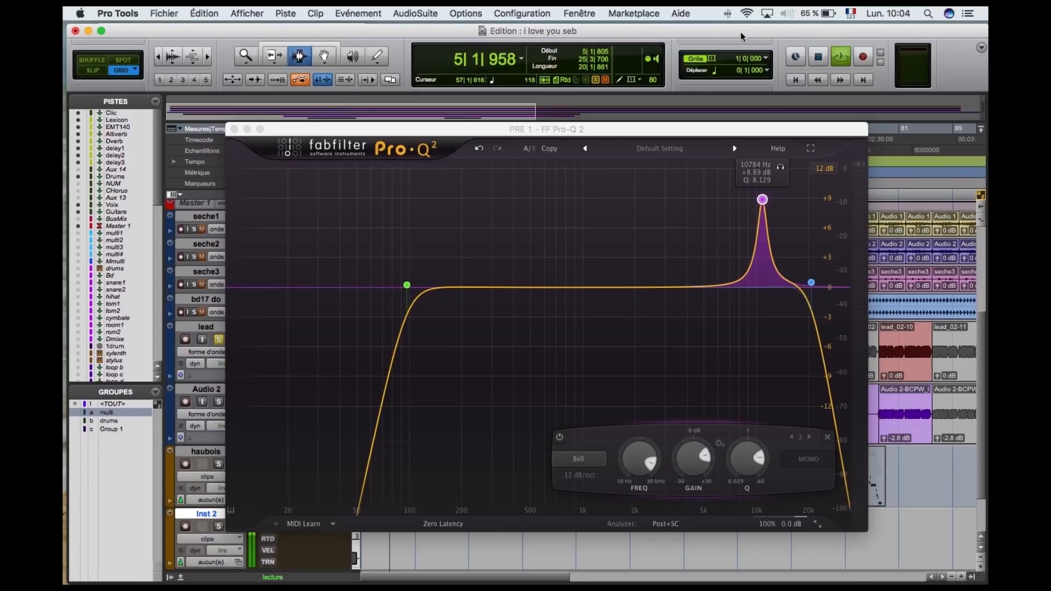
key("space")
left_click_drag(763, 199, 578, 171)
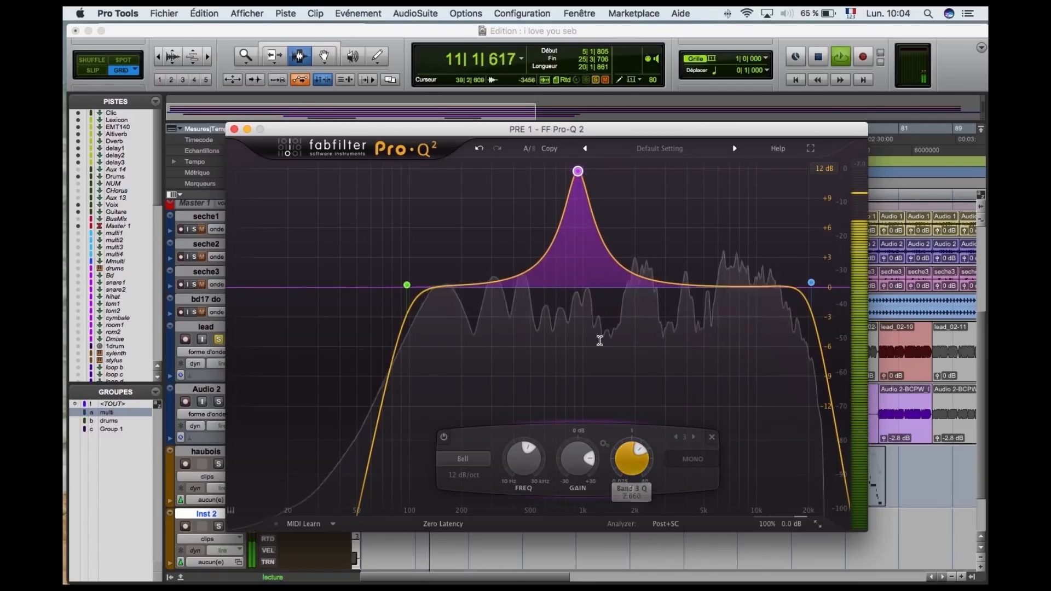
left_click_drag(579, 172, 486, 309)
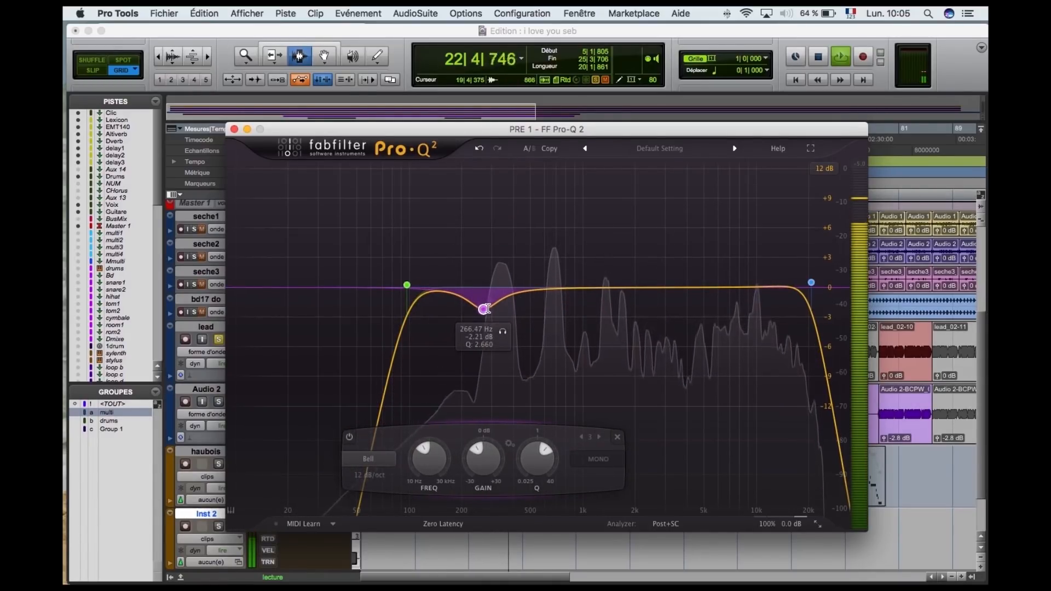
key("space")
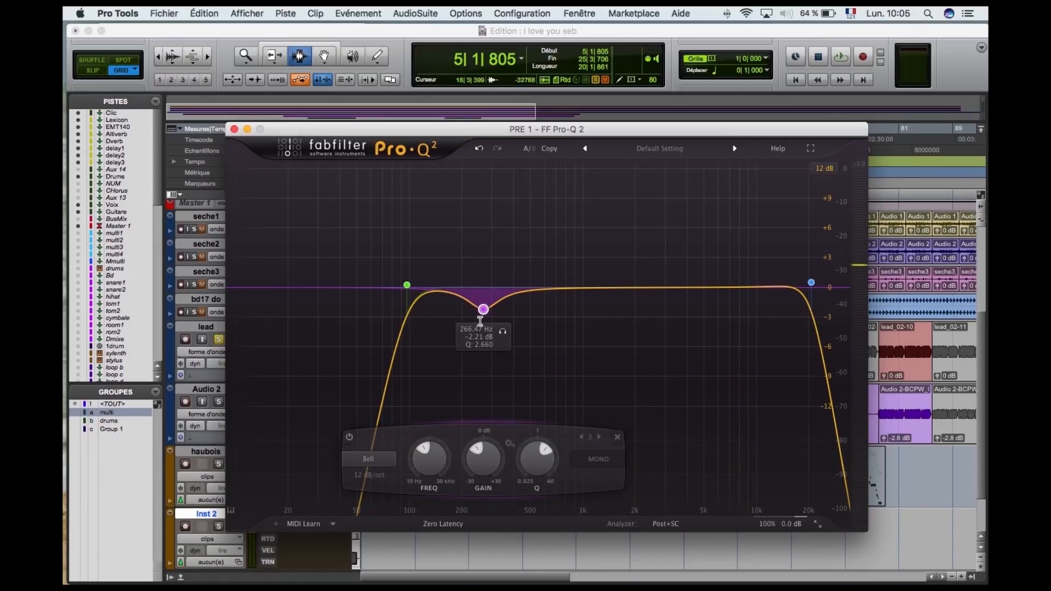
left_click_drag(483, 311, 479, 304)
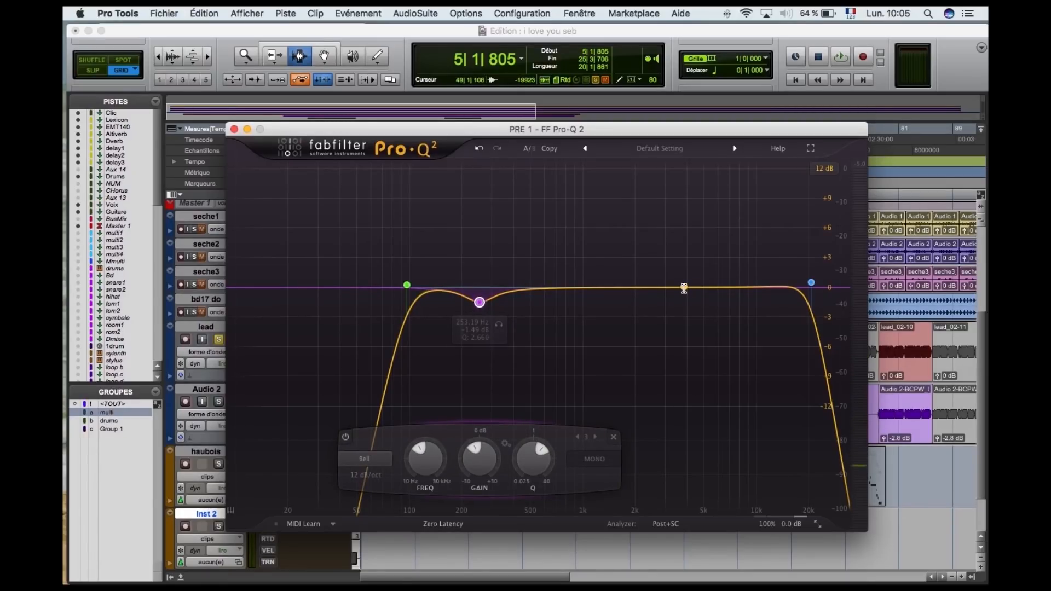
Add a second Bell band with a Q of about 2.23 and boost it to about +10.9 dB near 4.9 kHz.
left_click(684, 288)
left_click_drag(688, 297, 691, 275)
scroll(729, 446, "up", 2)
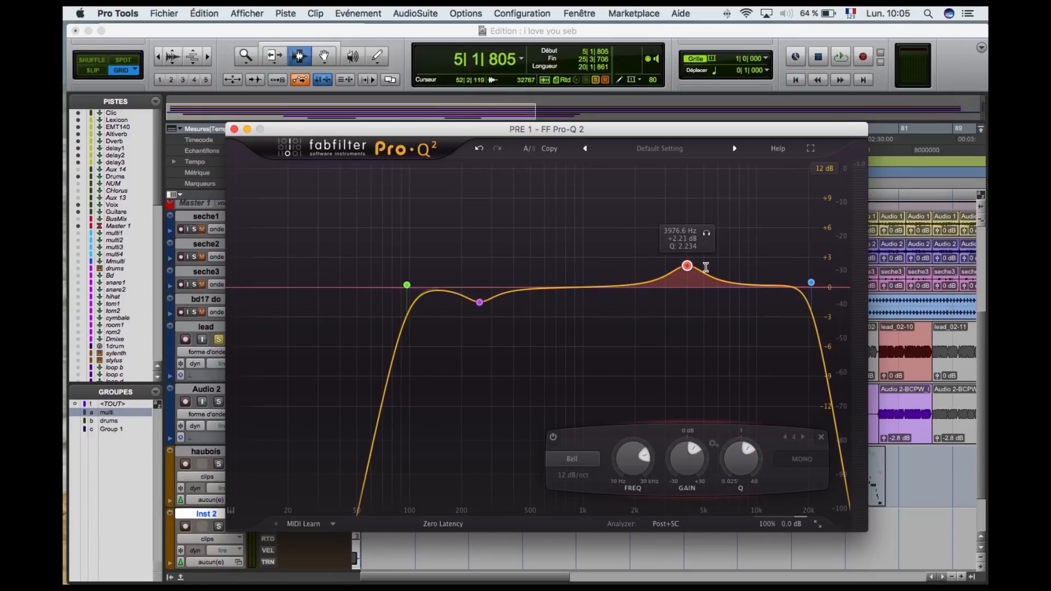
left_click_drag(691, 261, 705, 180)
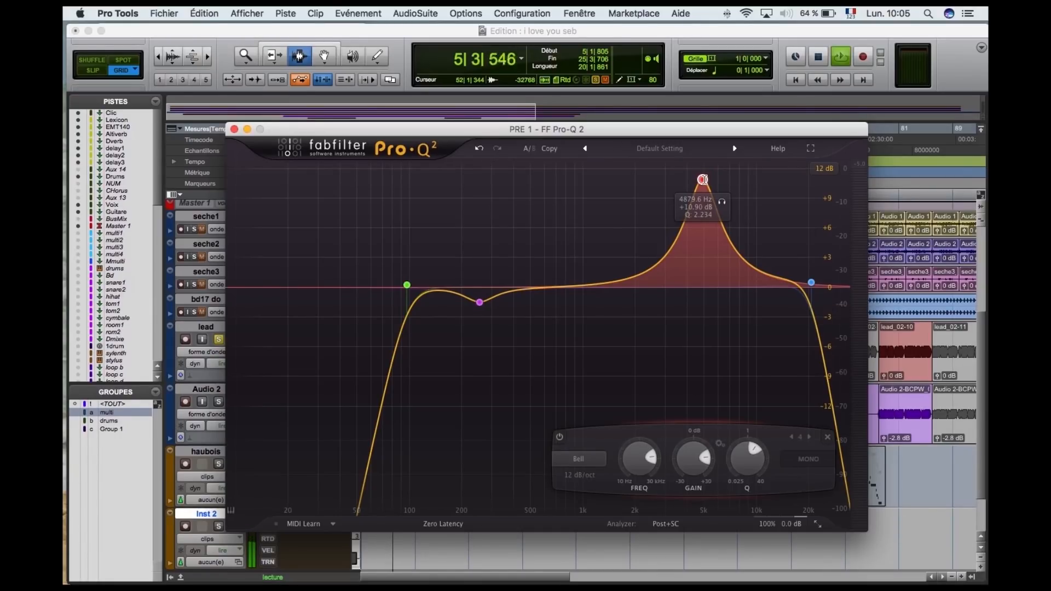
Sweep the second Bell down to about 2.6 kHz during playback and turn it into a cut of about -1.75 dB.
left_click_drag(703, 180, 660, 181)
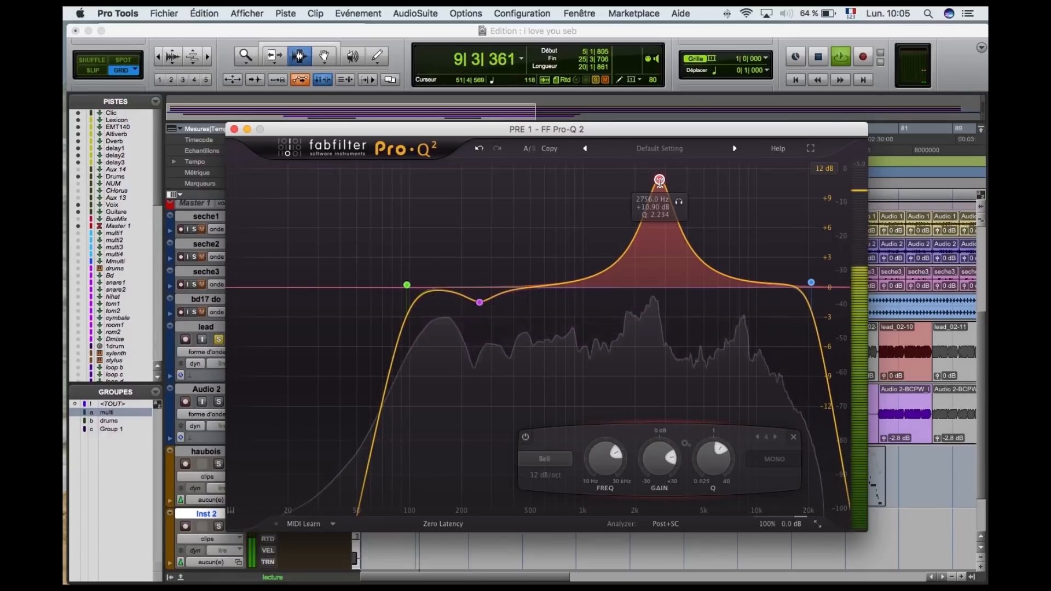
left_click_drag(660, 181, 656, 305)
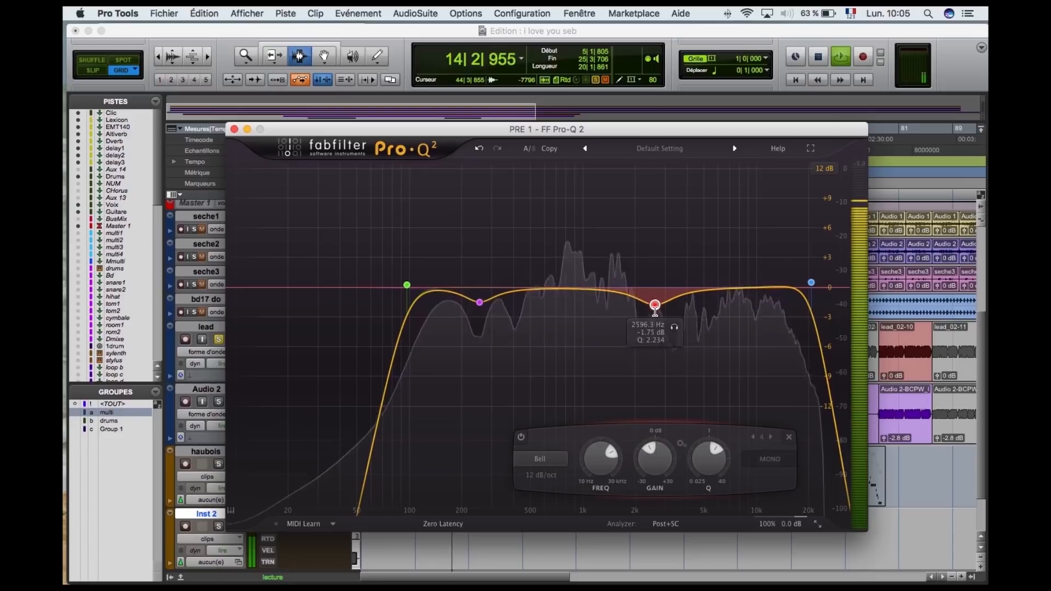
key("space")
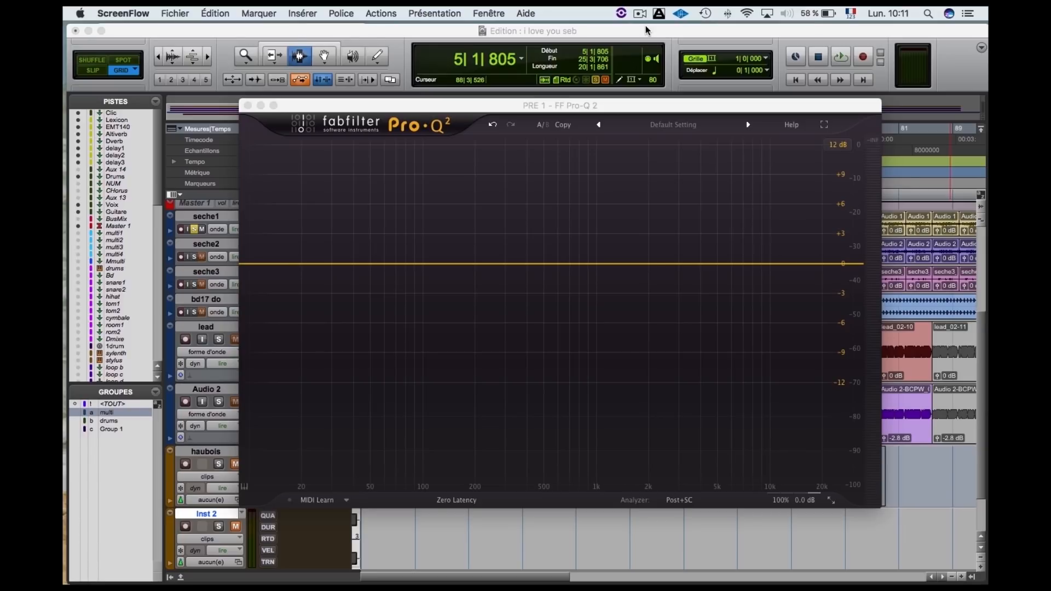
Play the soloed seche1 track through the flat EQ to examine its frequency spectrum.
left_click(646, 30)
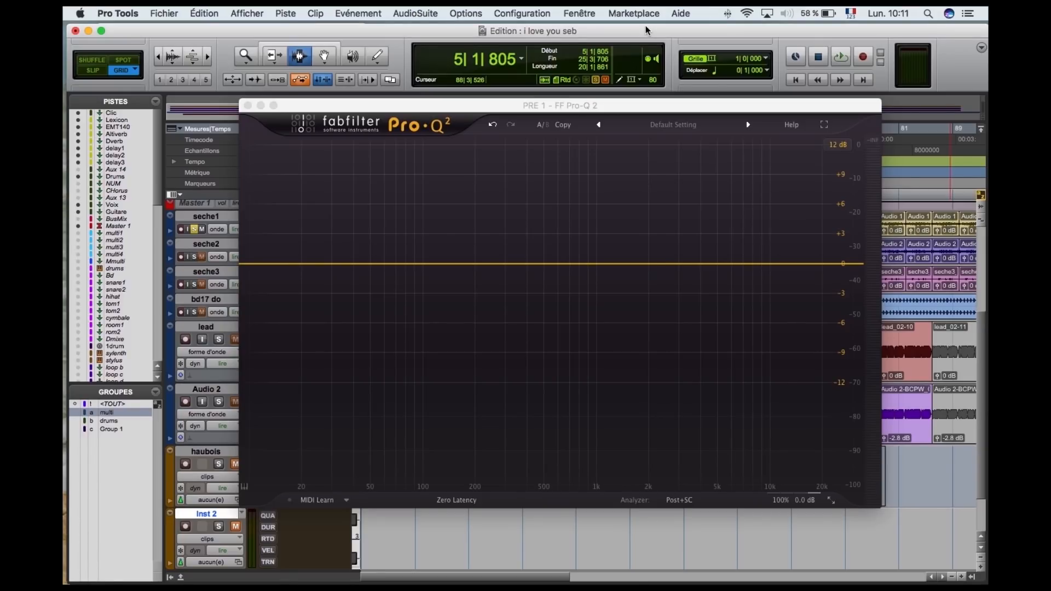
key("space")
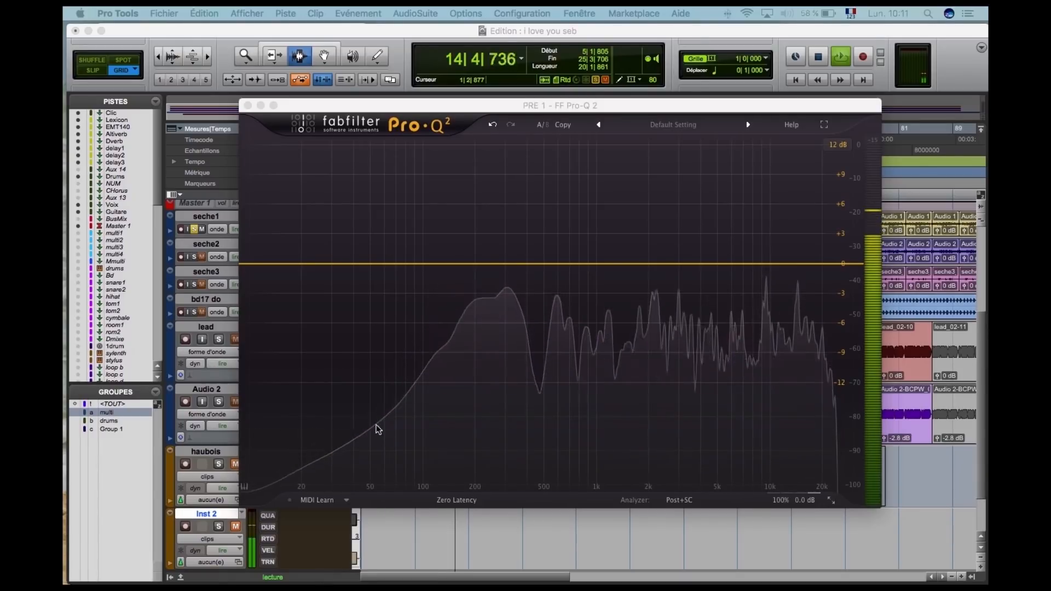
key("space")
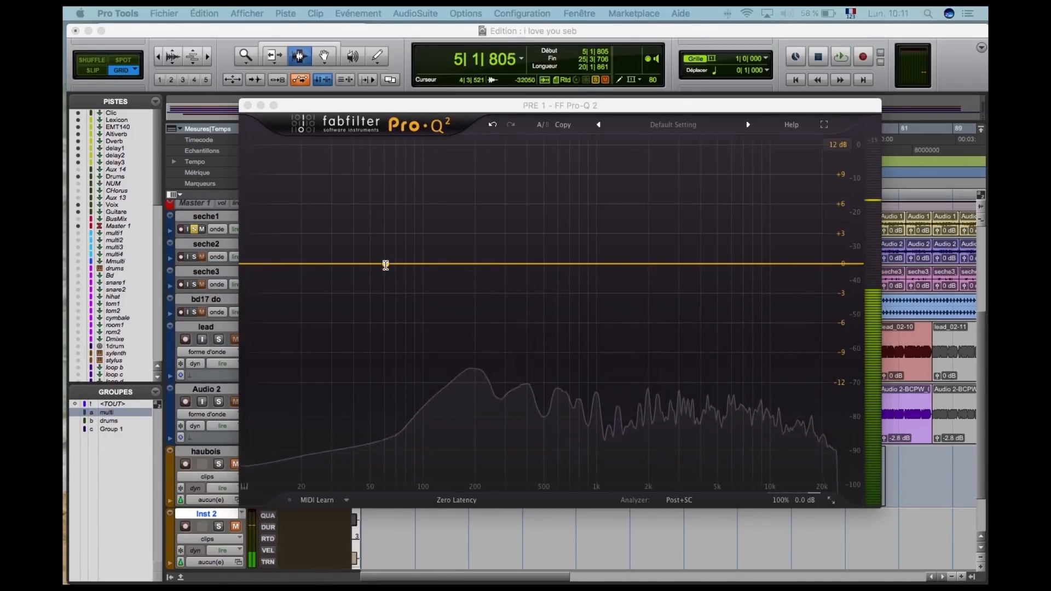
Add a Low Cut band at about 59 Hz with a 24 dB/oct slope.
left_click(383, 263)
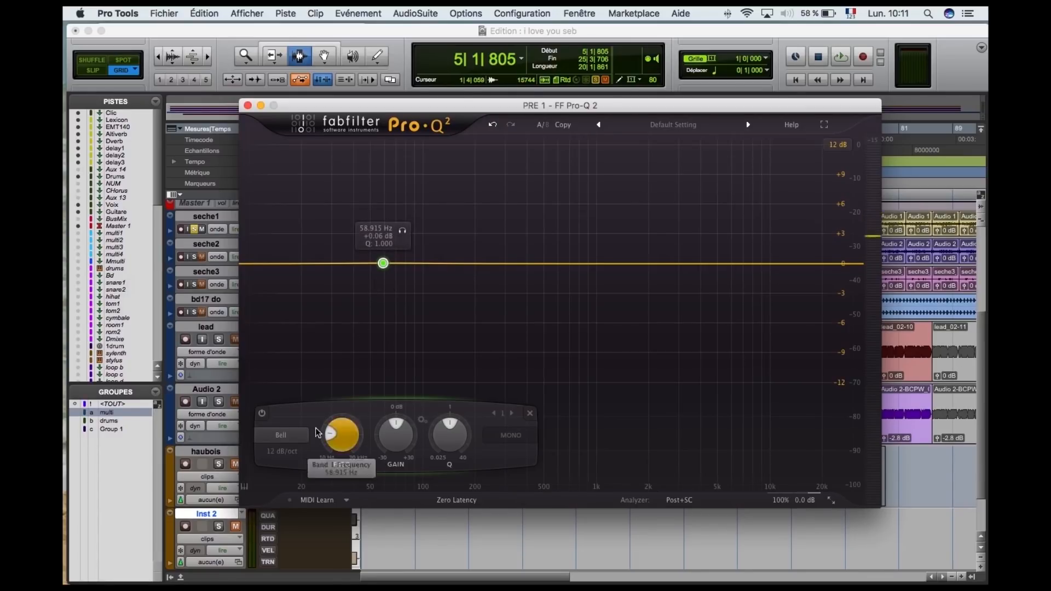
left_click(291, 433)
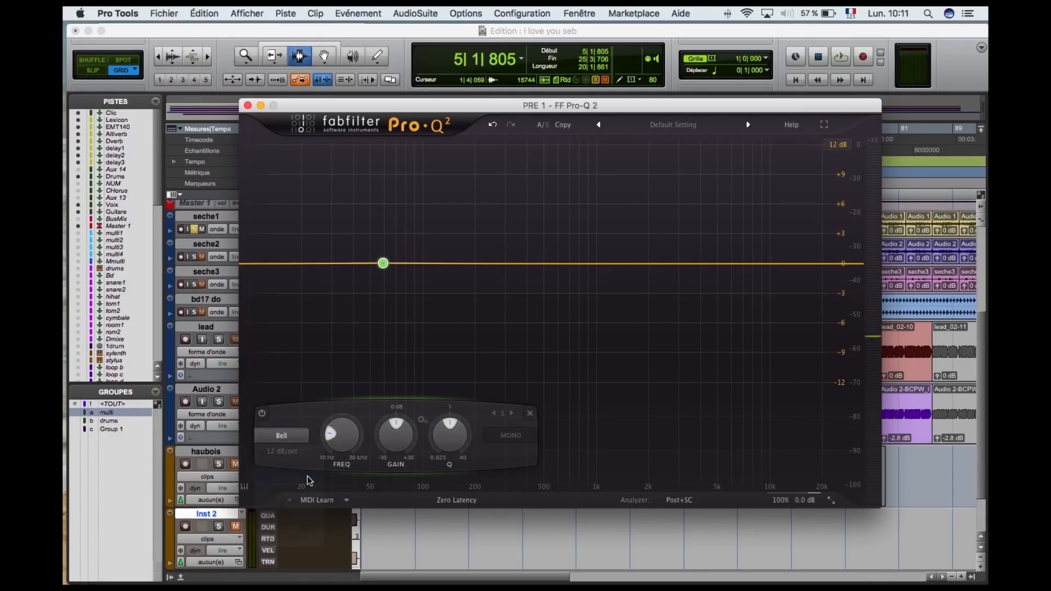
left_click(308, 475)
left_click(284, 454)
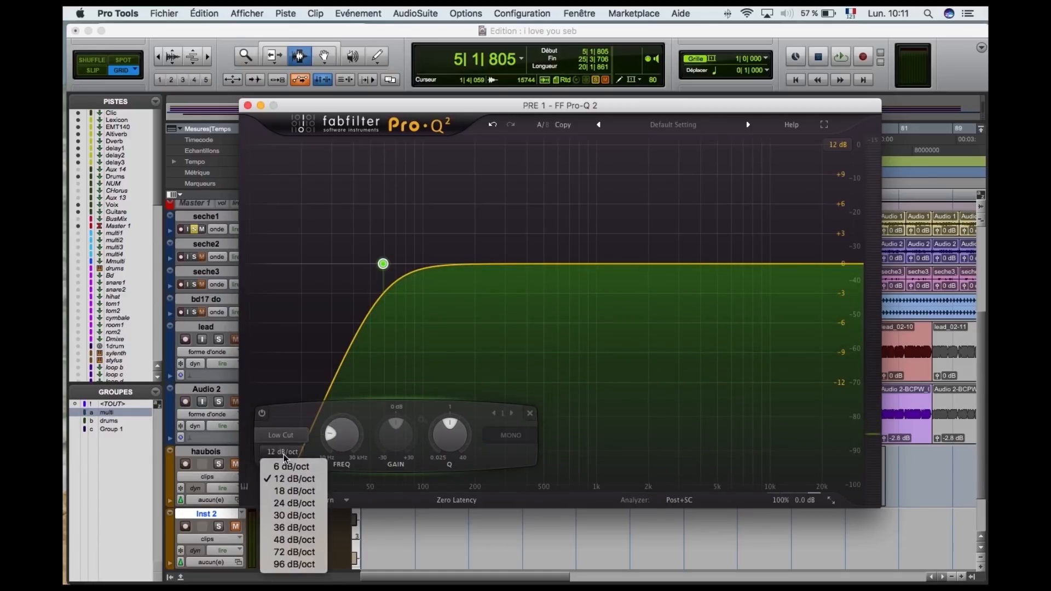
left_click(288, 502)
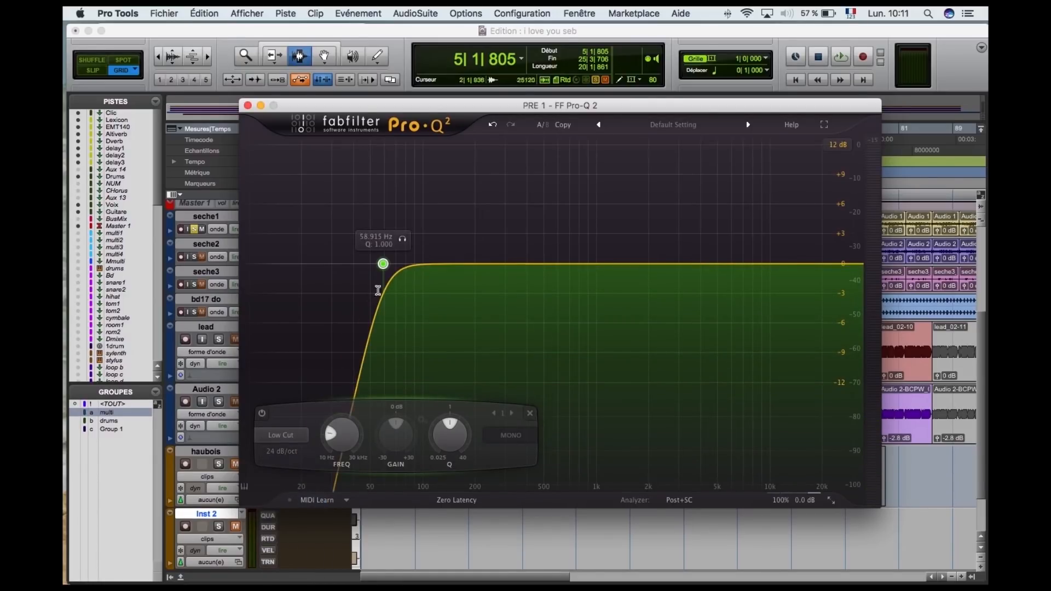
Sweep the Low Cut from about 14 Hz up to about 94 Hz during playback, with a Q of about 0.85.
left_click_drag(383, 265, 273, 271)
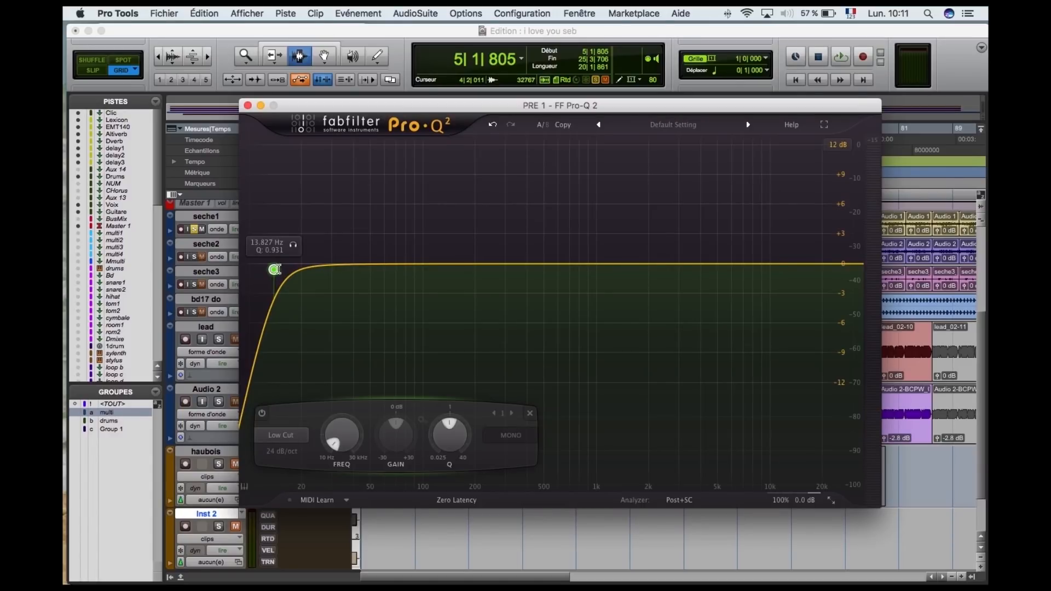
key("space")
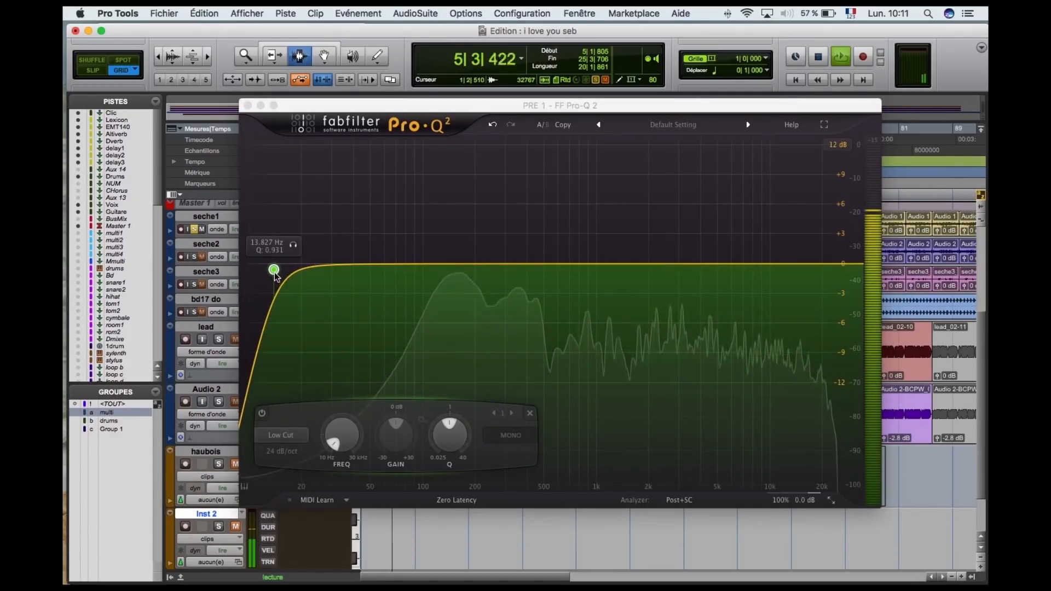
left_click_drag(274, 272, 423, 281)
key("space")
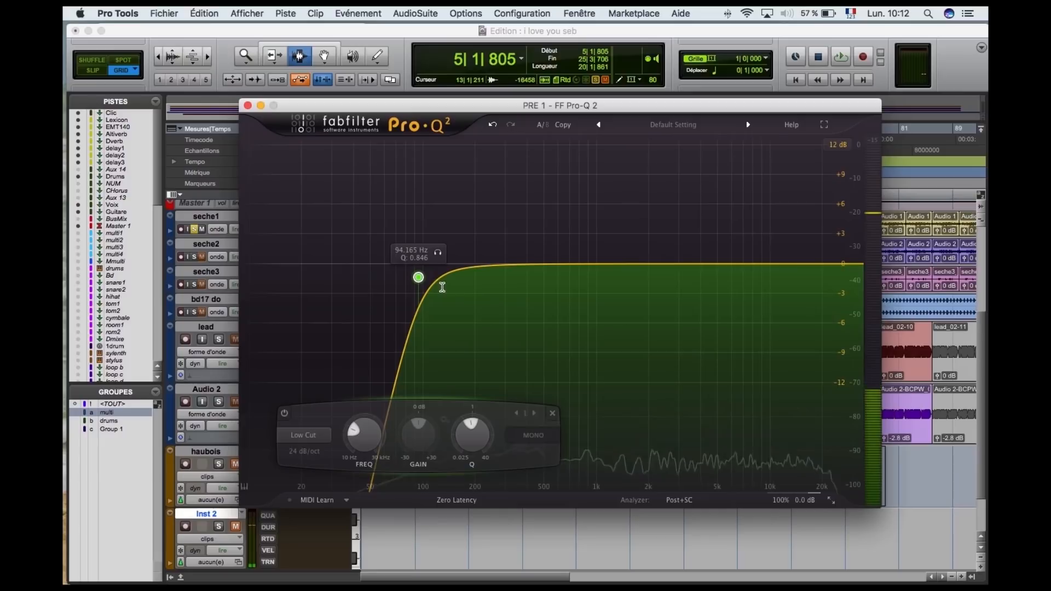
Add a High Cut band at about 17.7 kHz with an 18 dB/oct slope.
double_click(813, 264)
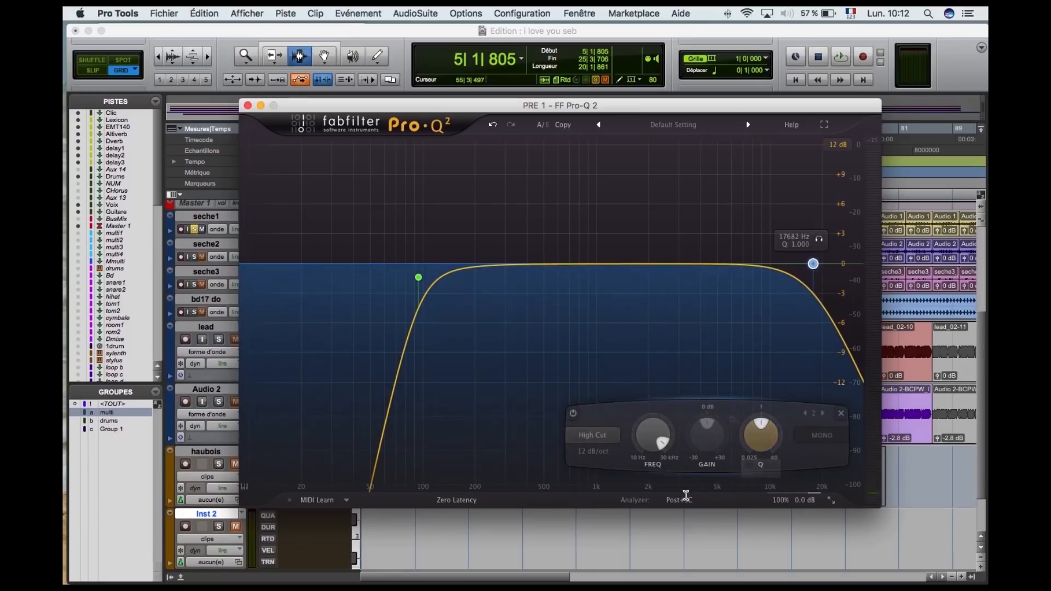
left_click(593, 453)
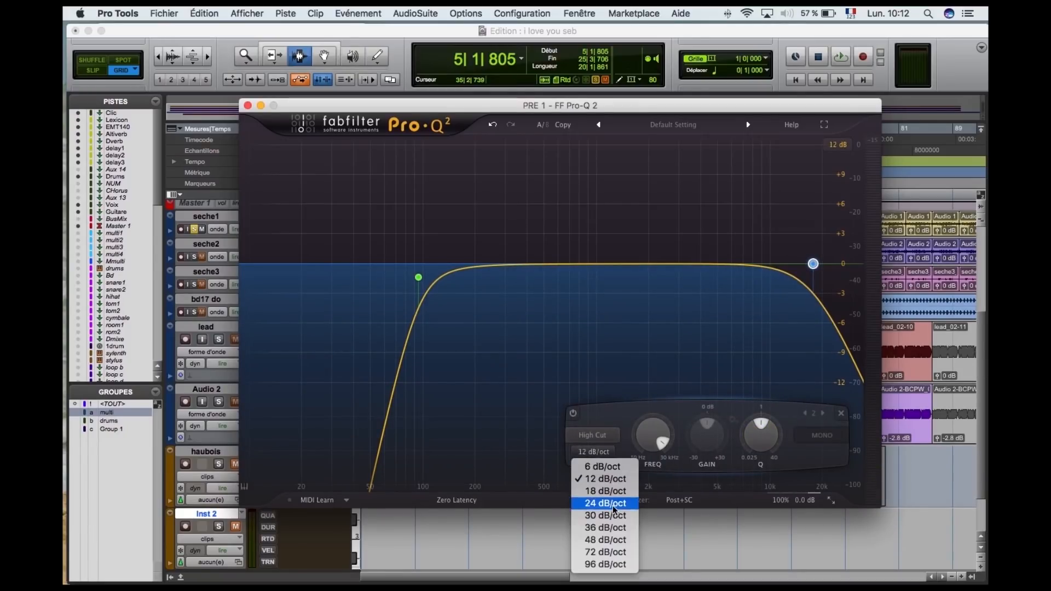
left_click(605, 491)
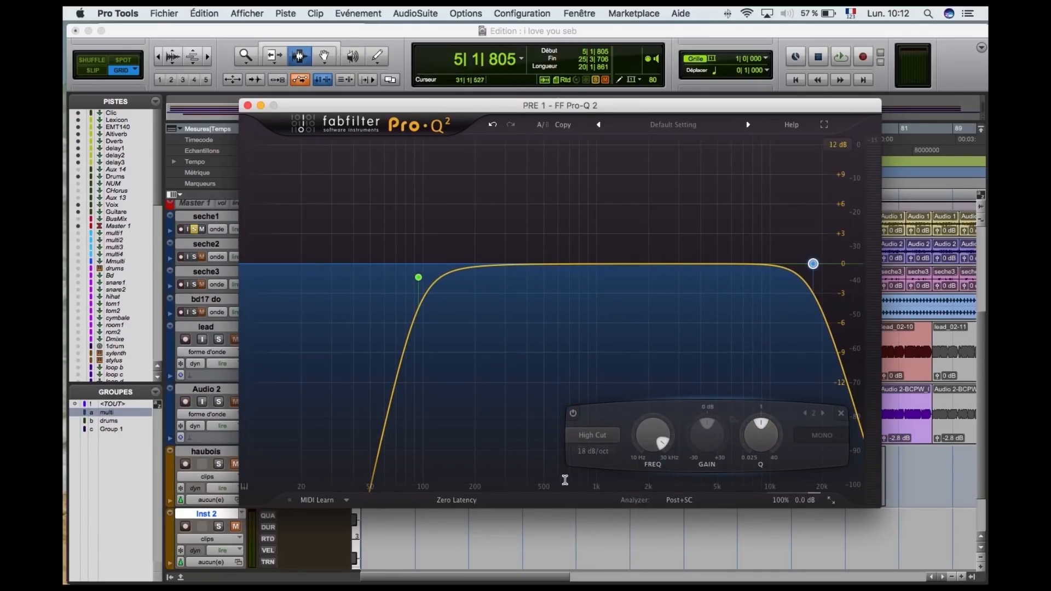
left_click(591, 438)
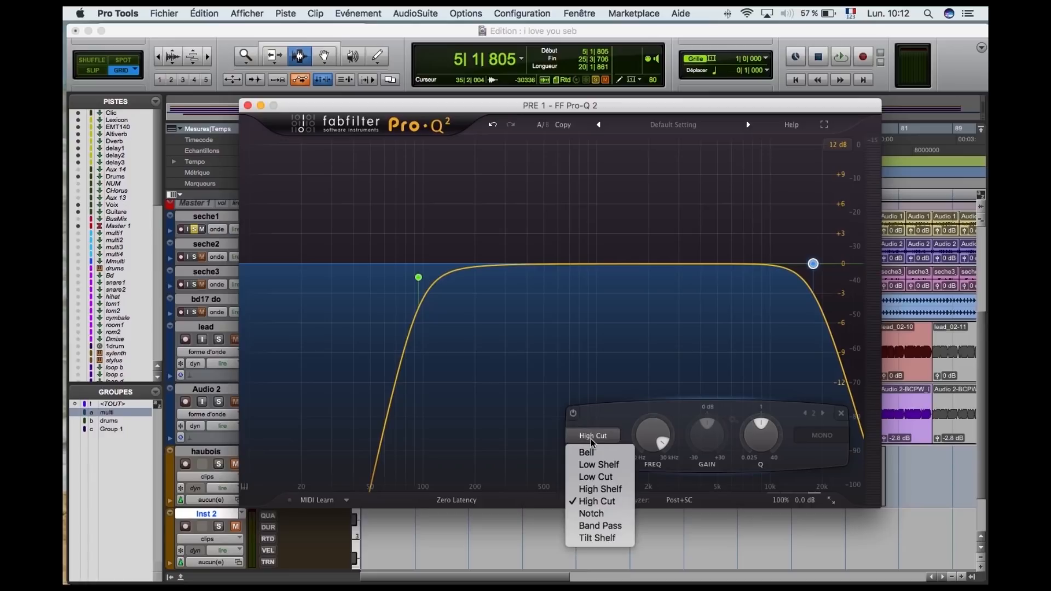
left_click(633, 378)
Sweep the High Cut from 30 kHz down to about 13.3 kHz during playback, with a Q of about 1.07.
left_click_drag(814, 264, 869, 260)
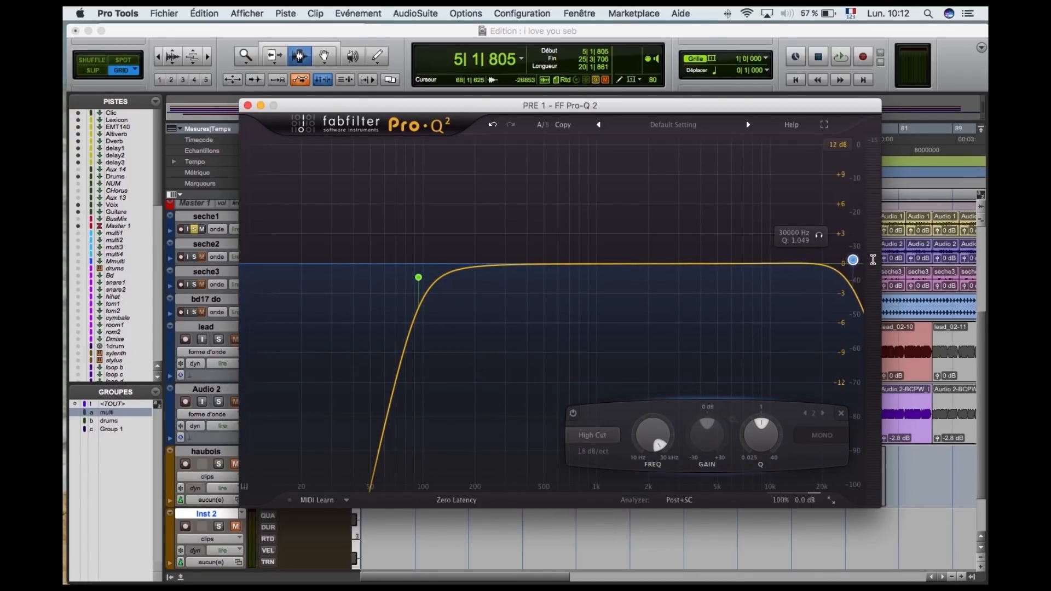
key("space")
left_click_drag(853, 260, 790, 262)
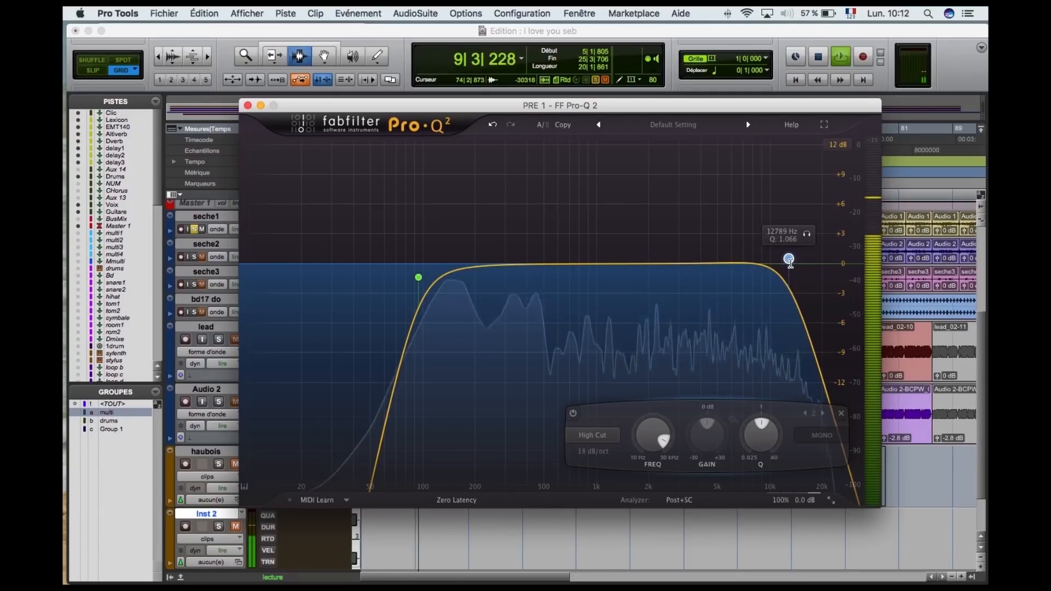
left_click_drag(791, 263, 795, 263)
key("space")
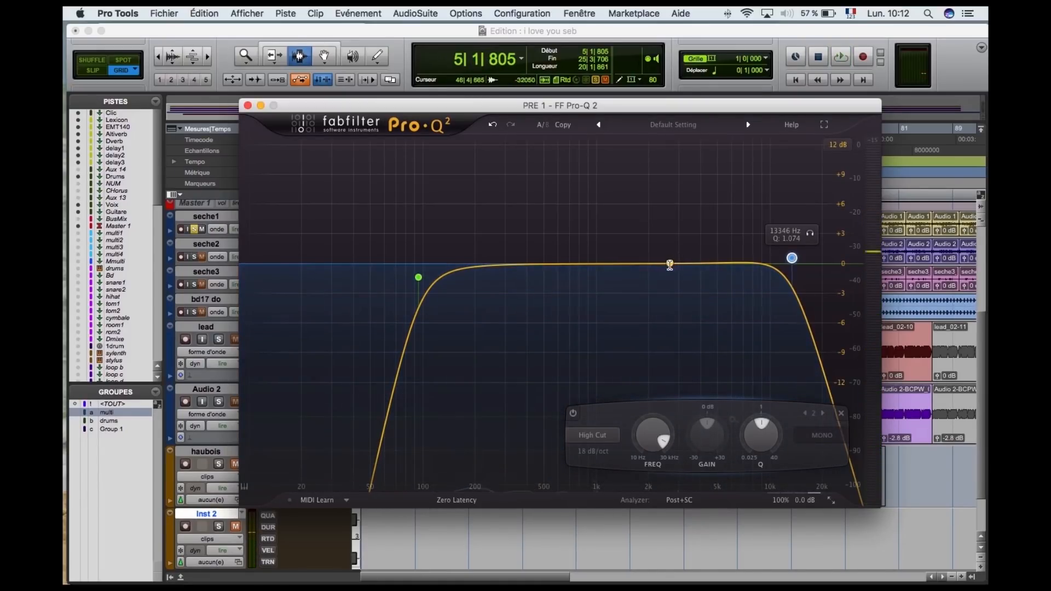
Add a Bell band near 2.9 kHz at about +4 dB and narrow it to a Q of about 3.44.
left_click(670, 265)
left_click_drag(671, 263, 677, 225)
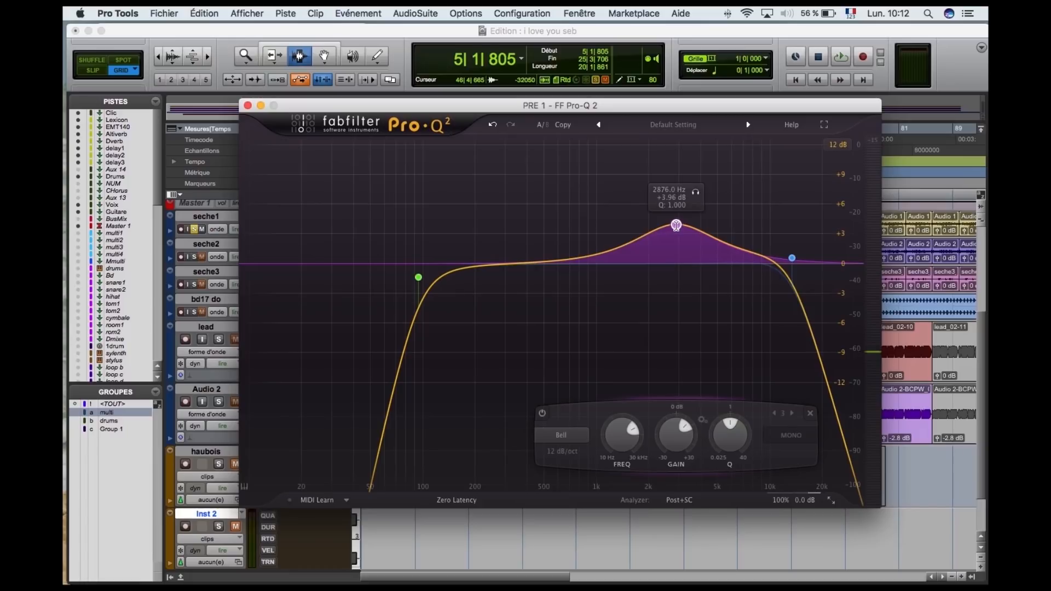
left_click_drag(723, 439, 727, 410)
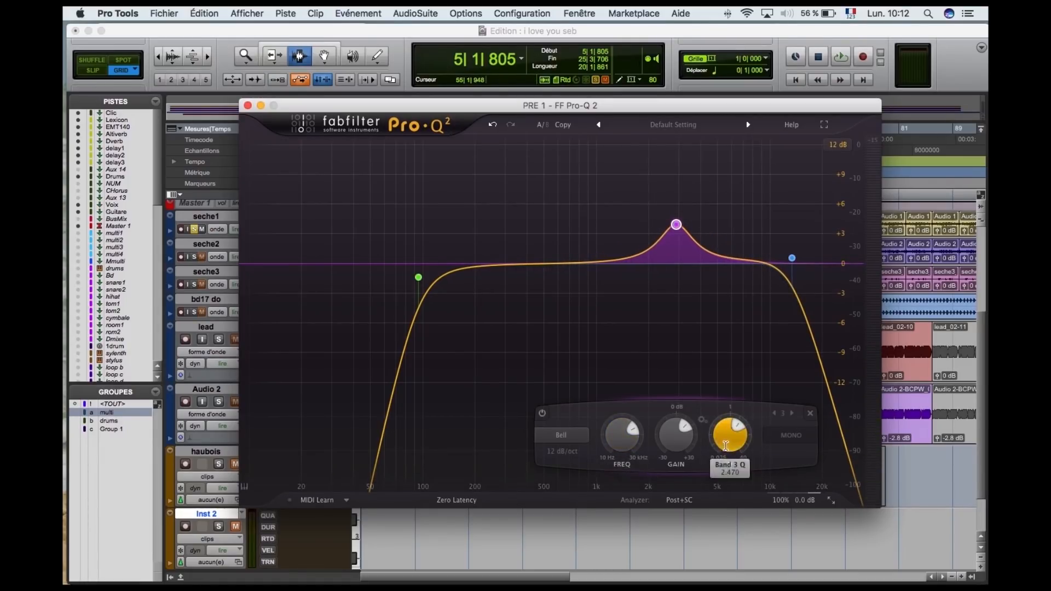
mouse_move(732, 431)
left_mouse_down()
mouse_move(733, 447)
mouse_move(734, 435)
left_mouse_up()
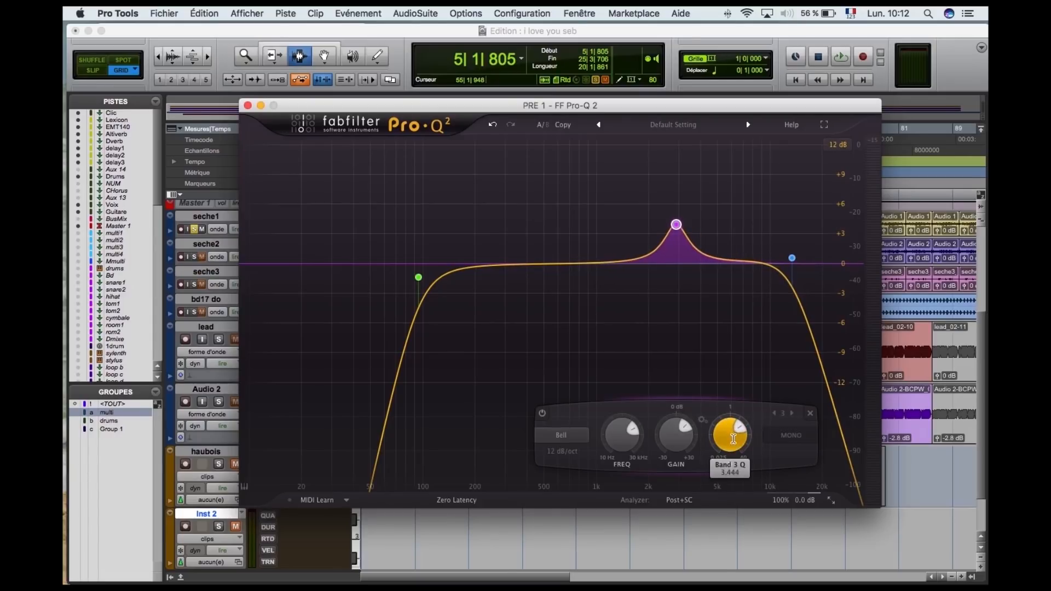
Boost the Bell to about +9.9 dB near 1.85 kHz, play the track, and turn it into a -1.4 dB cut near 1.76 kHz with a Q of about 2.5.
left_click_drag(624, 436, 680, 421)
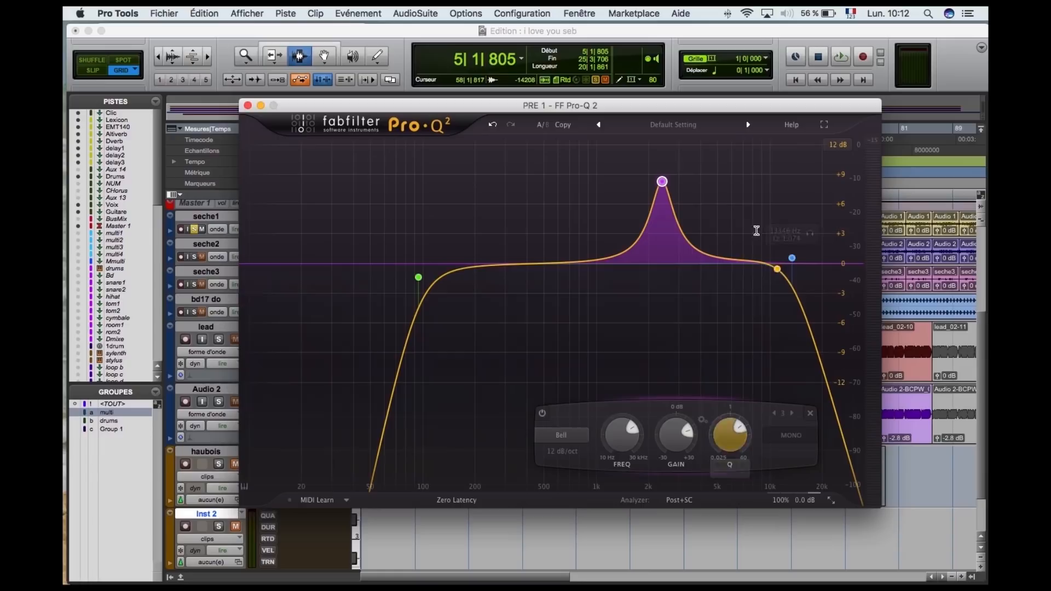
left_click_drag(662, 181, 643, 168)
key("space")
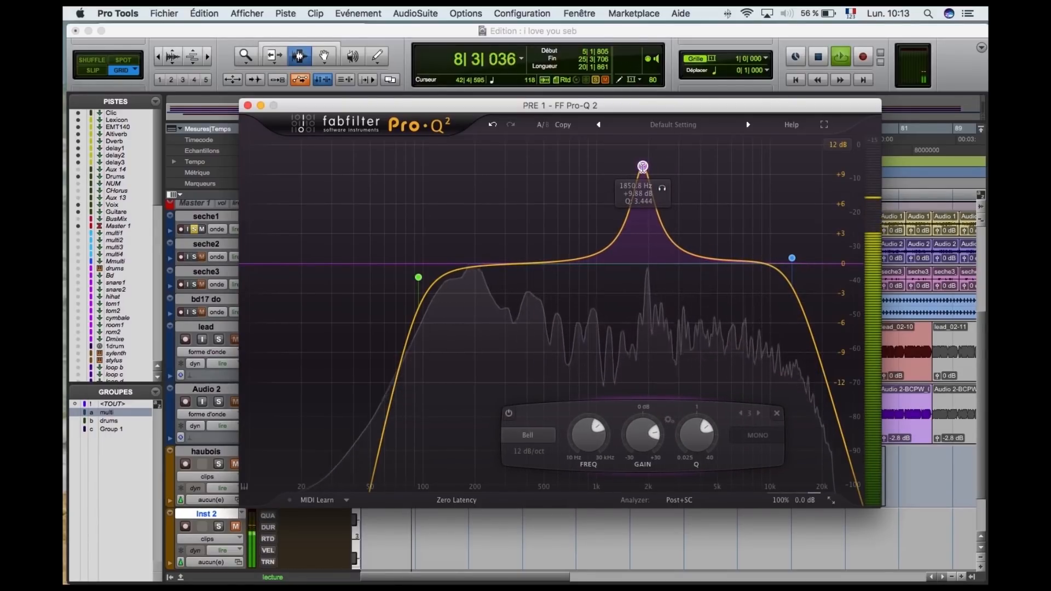
left_click_drag(643, 167, 639, 278)
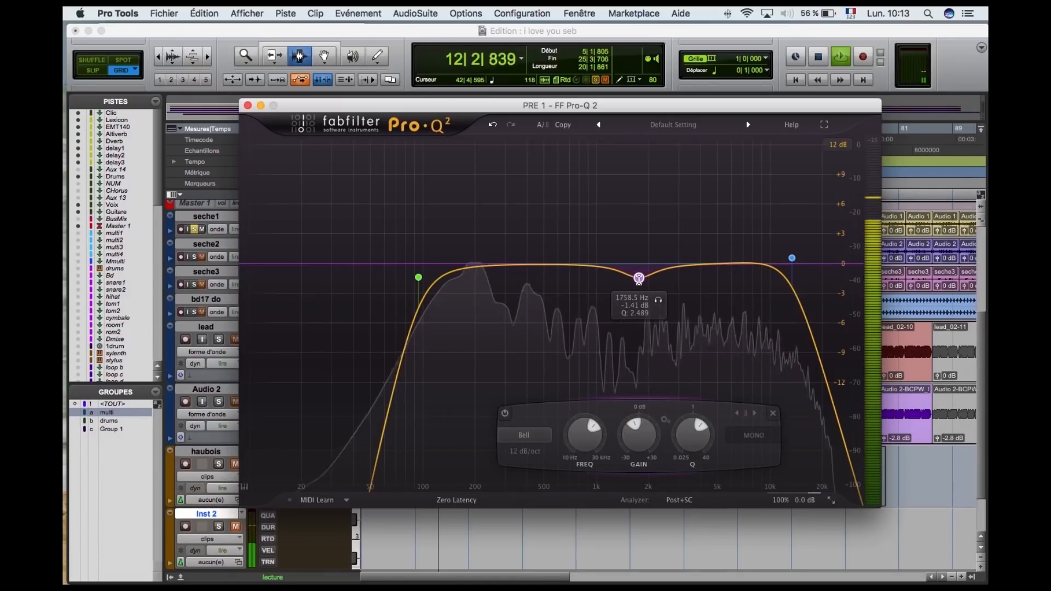
key("space")
Add another Bell band near 536 Hz at about +1.6 dB with a Q of about 2.88.
left_click(550, 267)
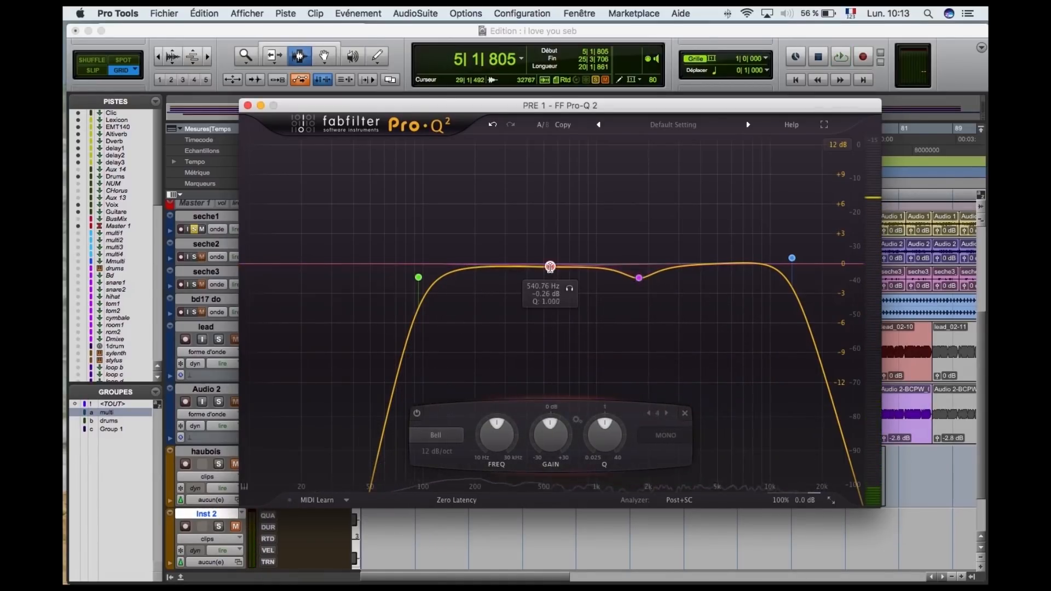
left_click_drag(549, 265, 550, 248)
left_click_drag(614, 443, 606, 417)
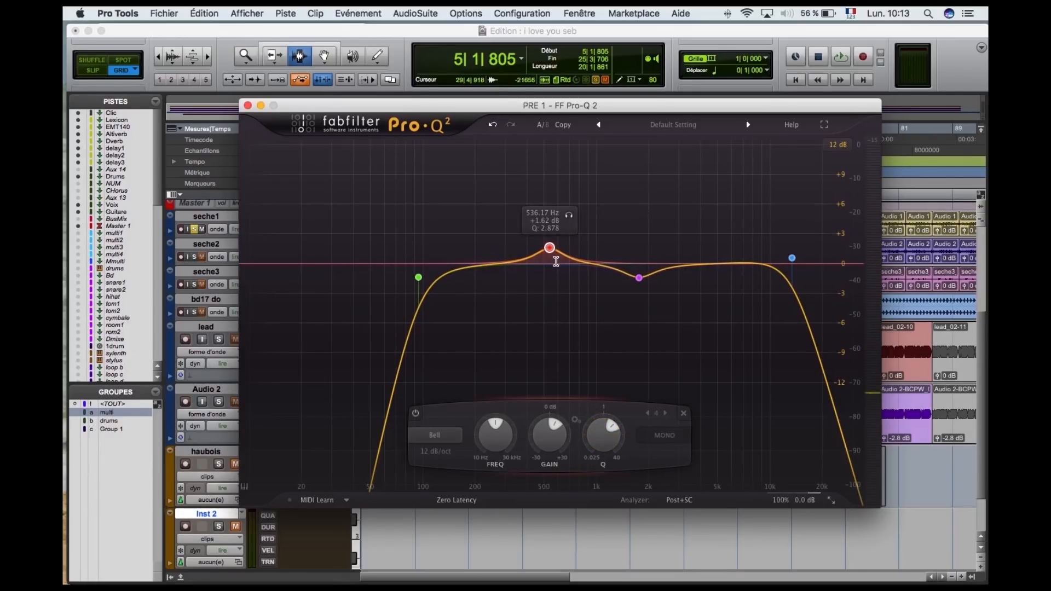
Turn the 536 Hz Bell into a -1.1 dB cut near 206 Hz with a Q of about 3.24, audition it, and slightly raise the High Cut frequency.
left_click_drag(549, 249, 476, 277)
key("space")
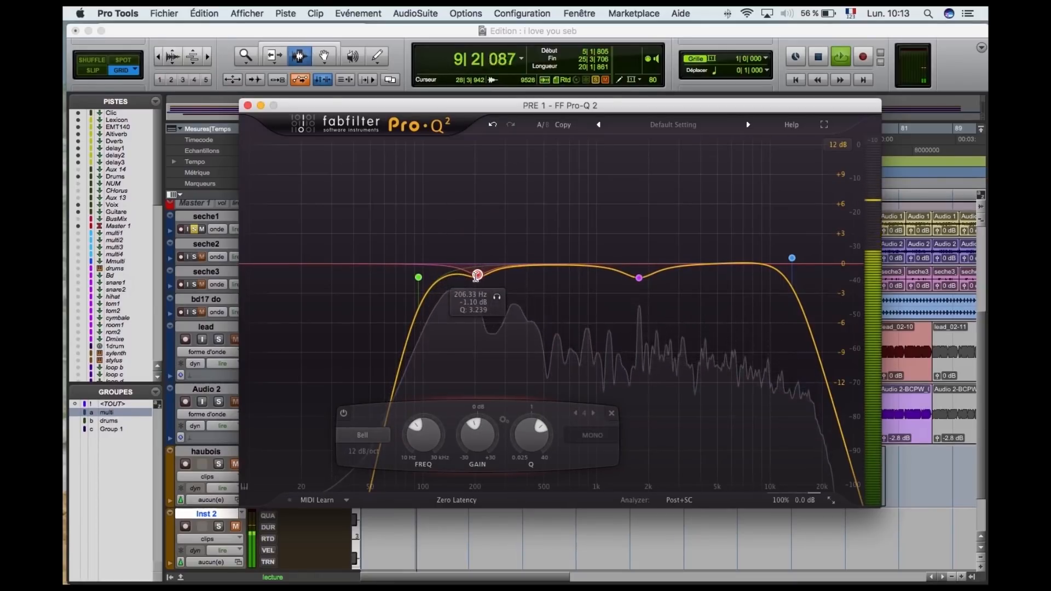
key("space")
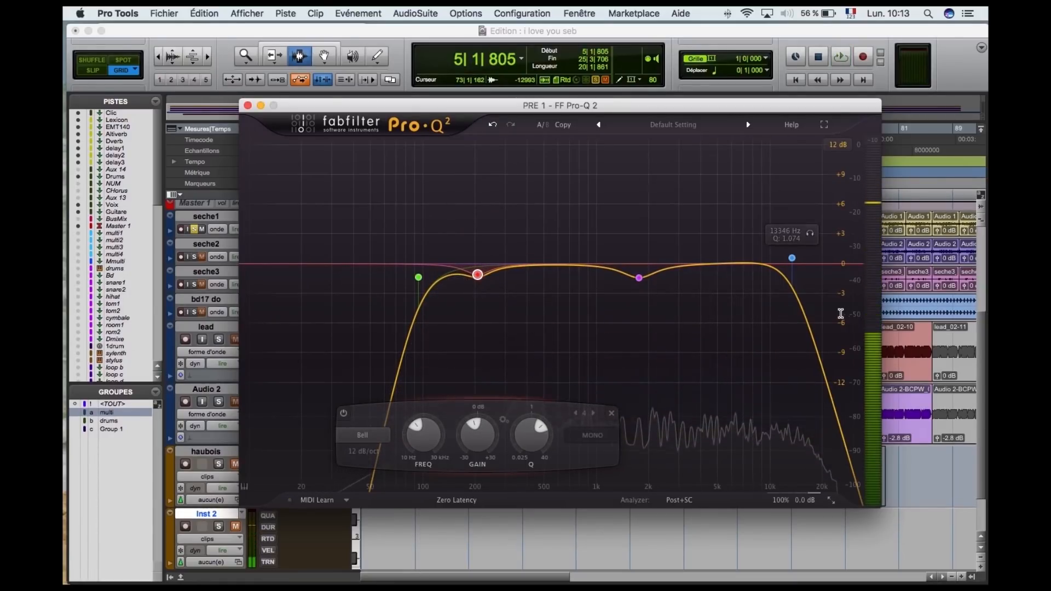
left_click_drag(793, 258, 799, 259)
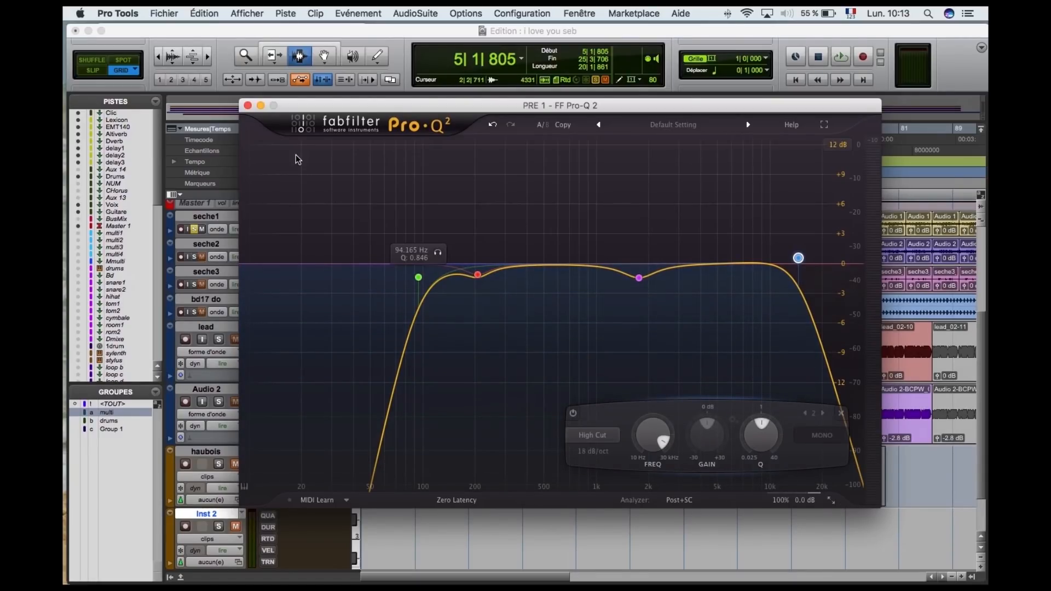
Reposition the equalizer window and add a Bell band near 941 Hz at about +5.8 dB with a Q of about 0.88.
left_click_drag(372, 108, 408, 100)
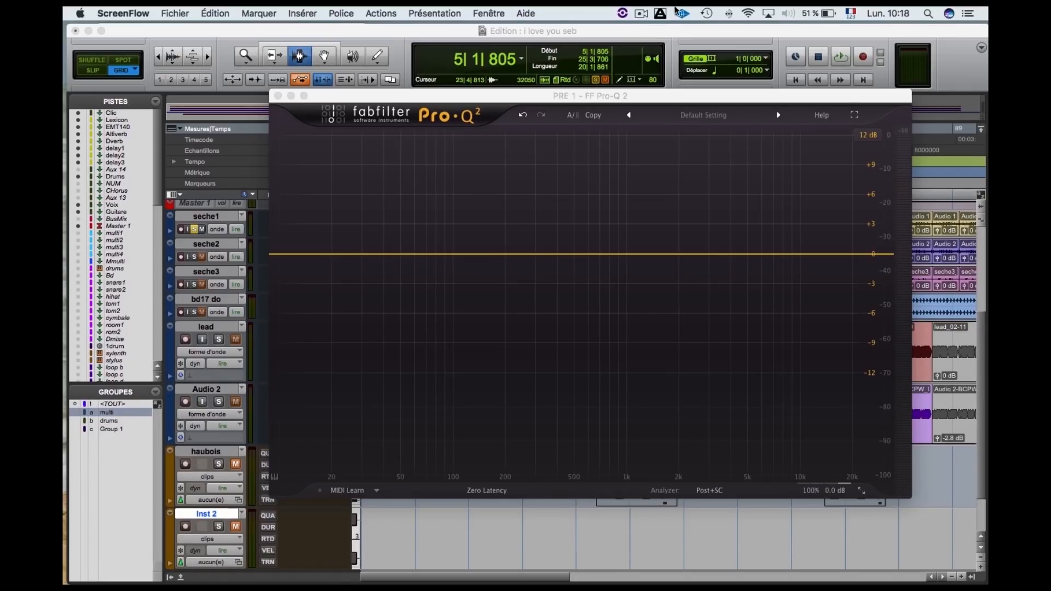
left_click_drag(557, 103, 526, 107)
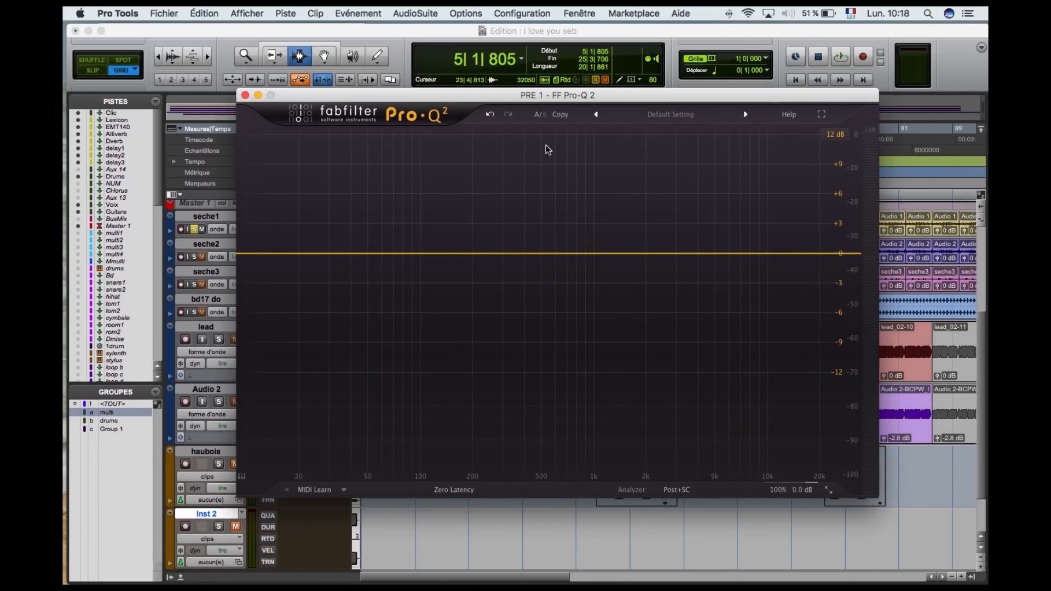
left_click(592, 253)
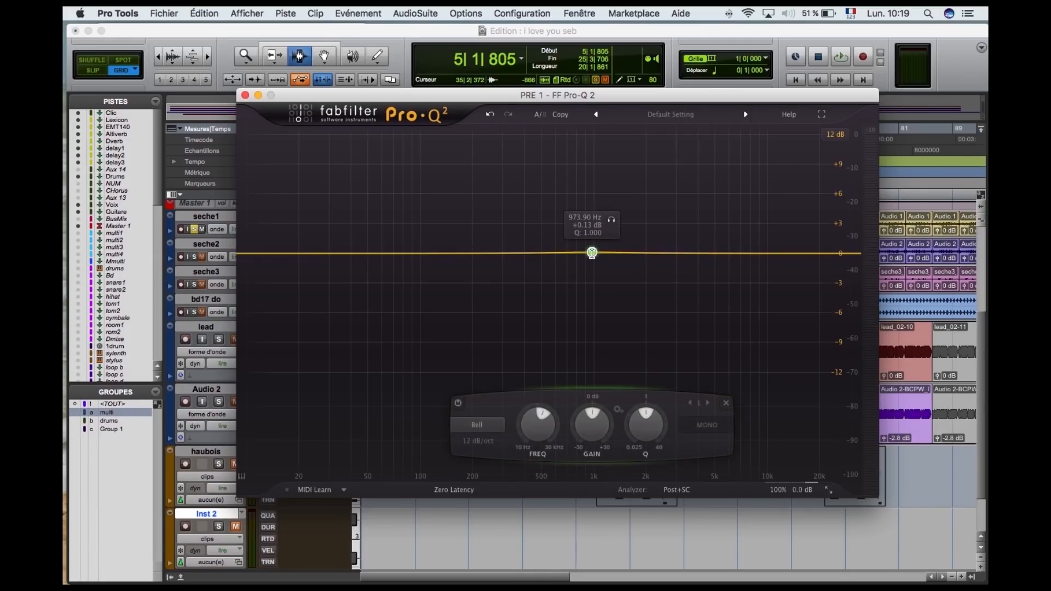
left_click_drag(592, 253, 590, 196)
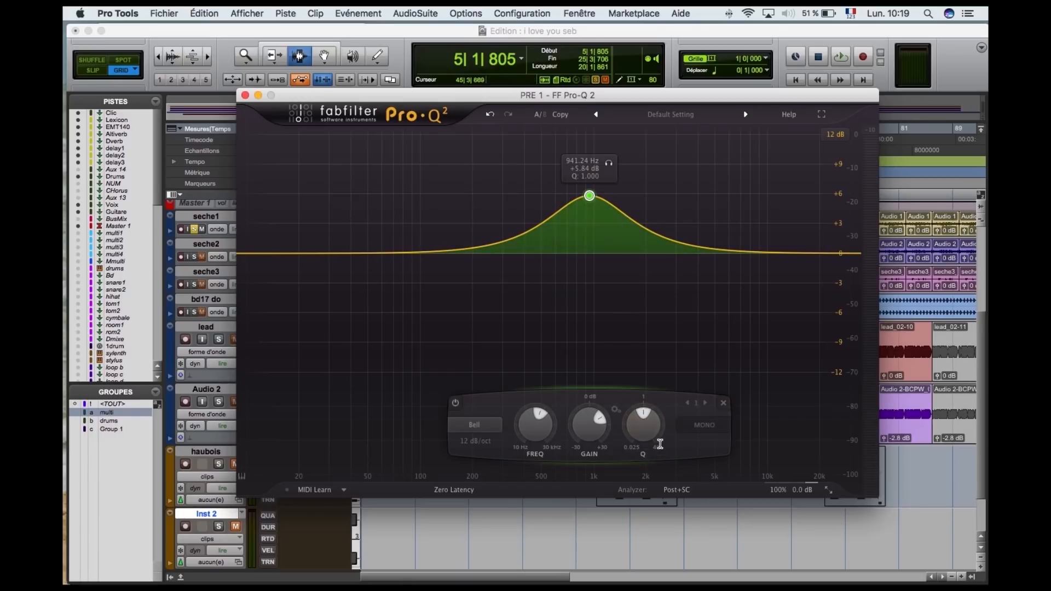
mouse_move(652, 433)
left_mouse_down()
mouse_move(648, 386)
mouse_move(647, 431)
left_mouse_up()
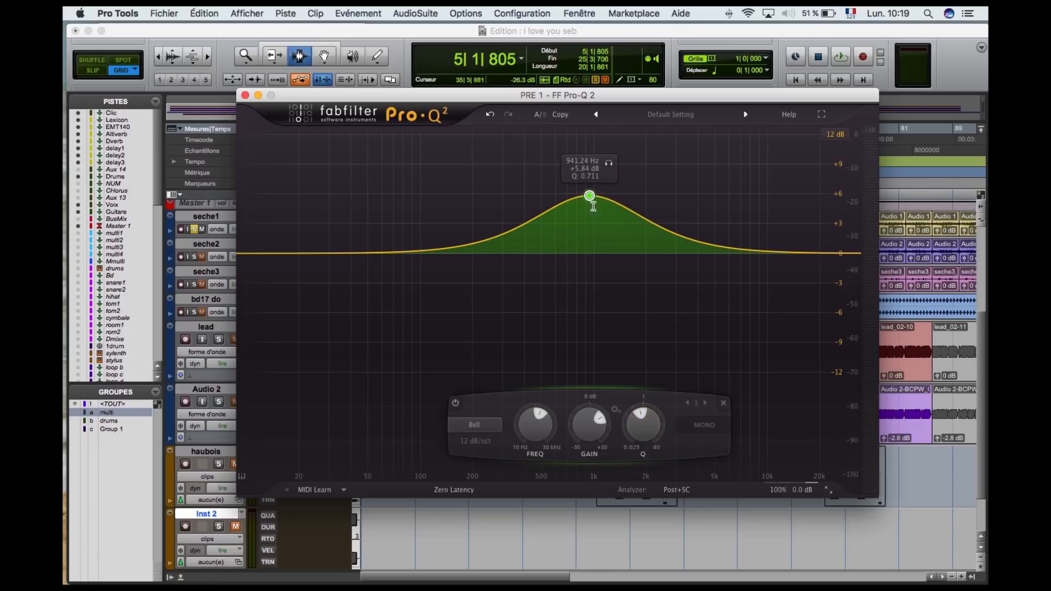
mouse_move(642, 429)
left_mouse_down()
mouse_move(642, 373)
mouse_move(645, 422)
left_mouse_up()
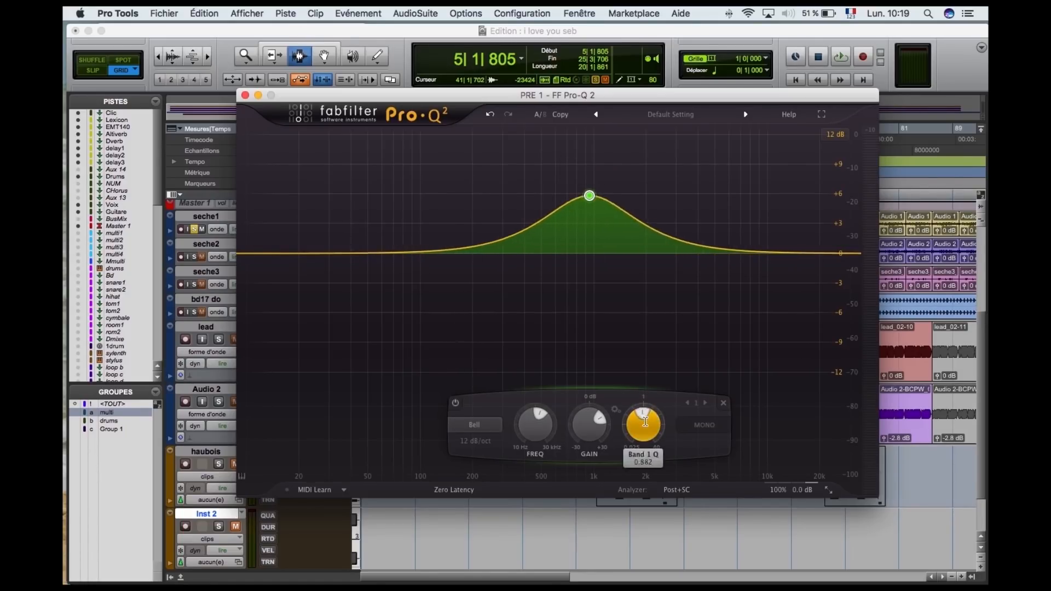
Shift the Bell band to about 2.7 kHz with a boost of about +6 dB and a Q of about 1.36.
left_click_drag(589, 196, 726, 203)
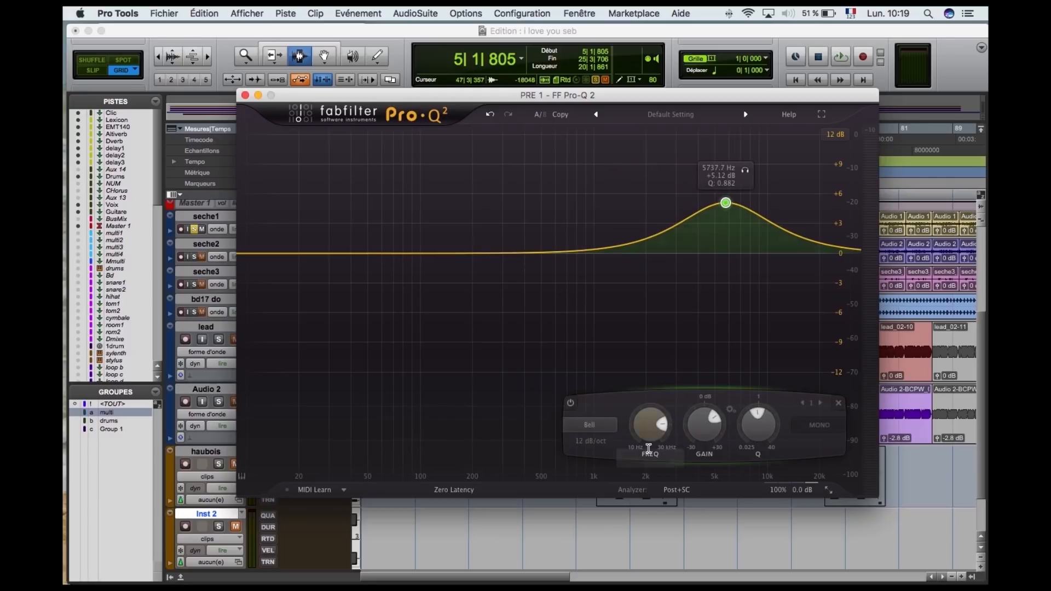
mouse_move(646, 436)
left_mouse_down()
mouse_move(644, 479)
mouse_move(646, 419)
mouse_move(644, 453)
left_mouse_up()
left_click_drag(704, 422, 747, 416)
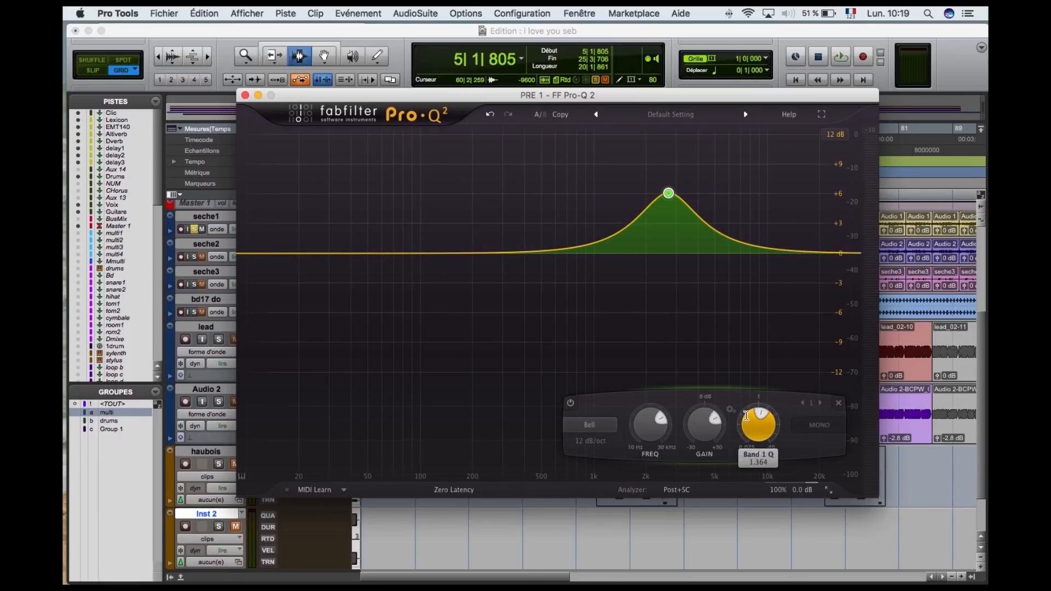